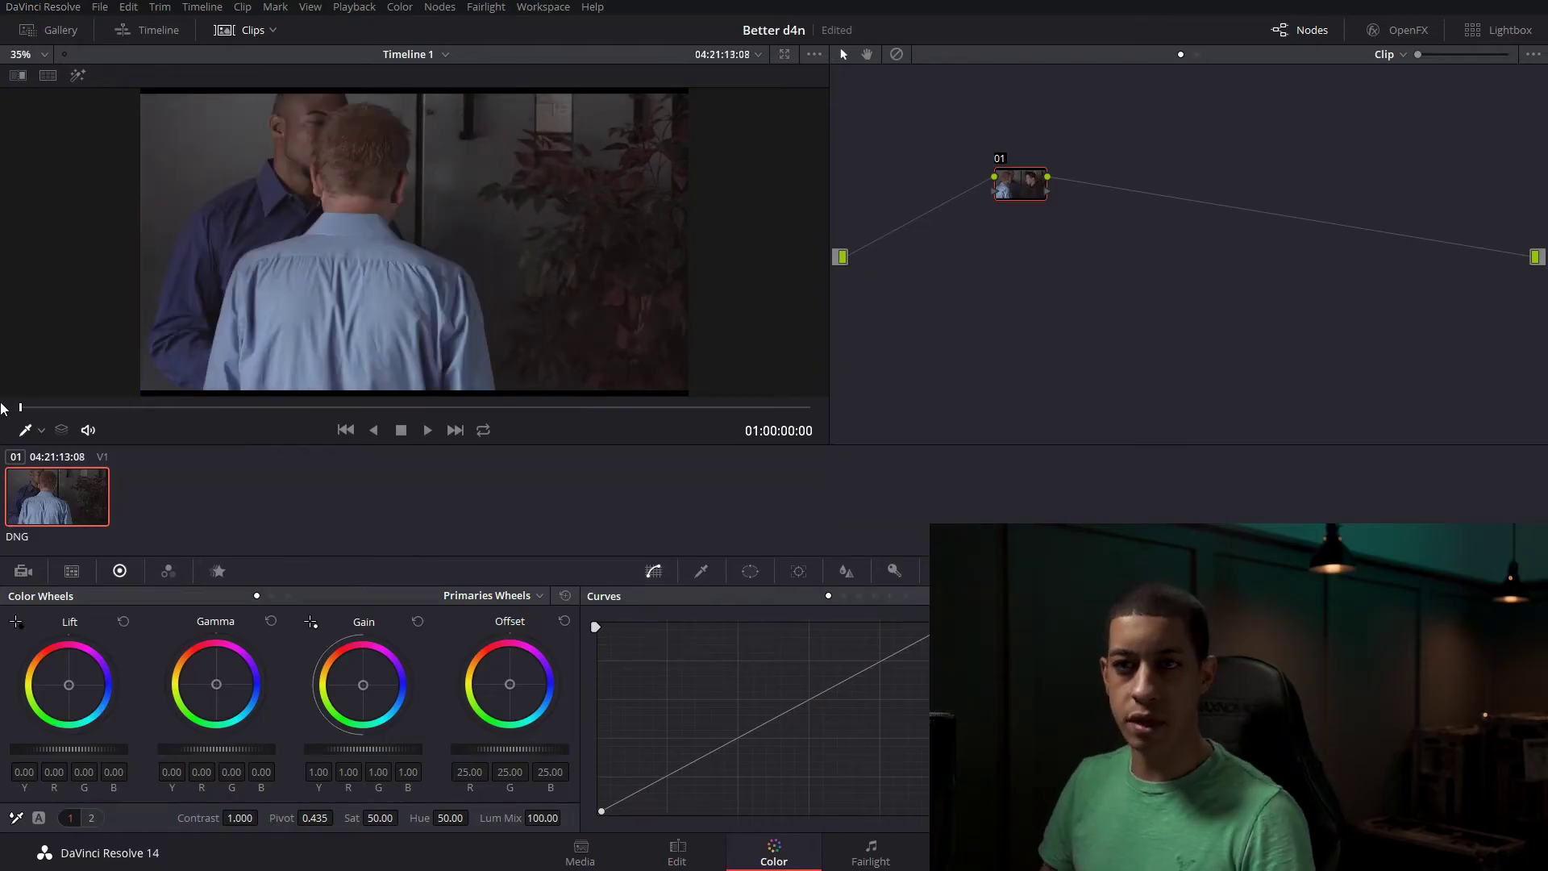
Play through the clip, then return the playhead to 01:00:02:18 with all three men visible.
{"action": "key", "text": "space"}
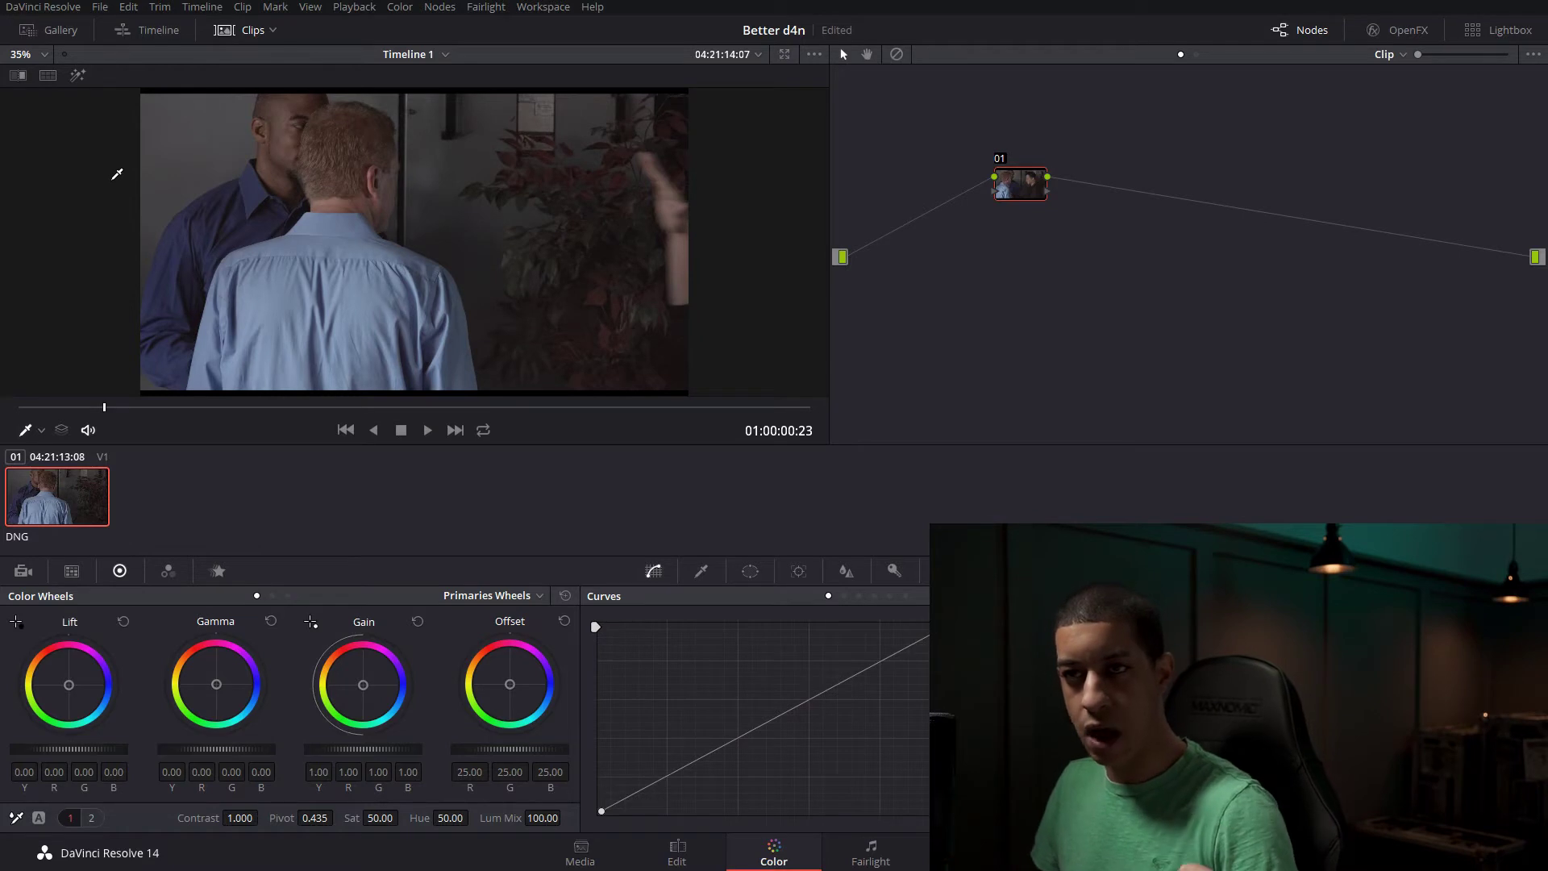
{"action": "key", "text": "space"}
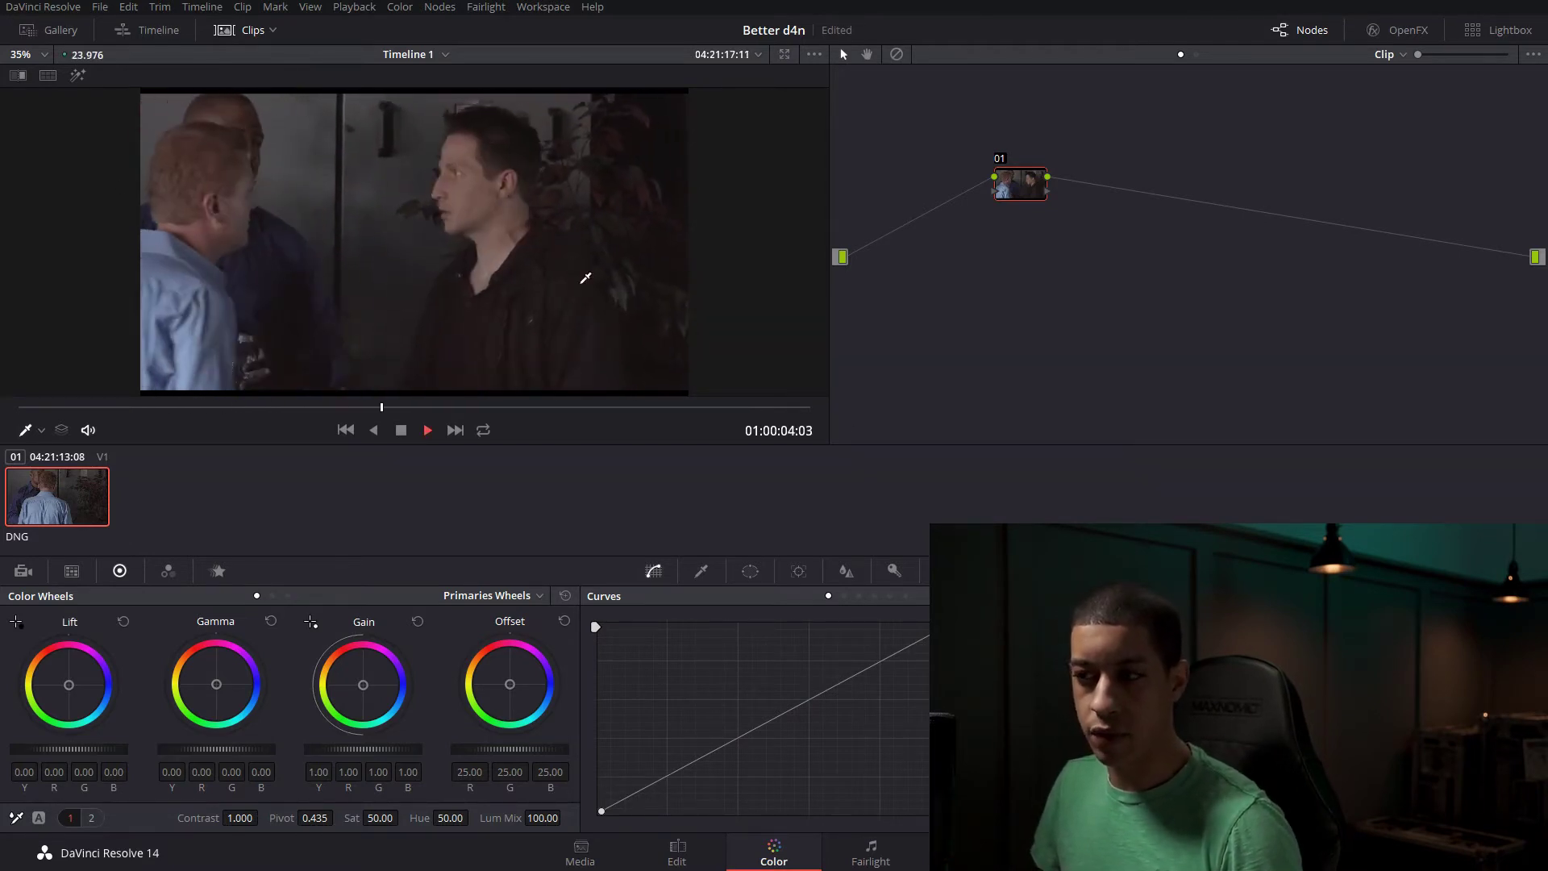
{"action": "key", "text": "space"}
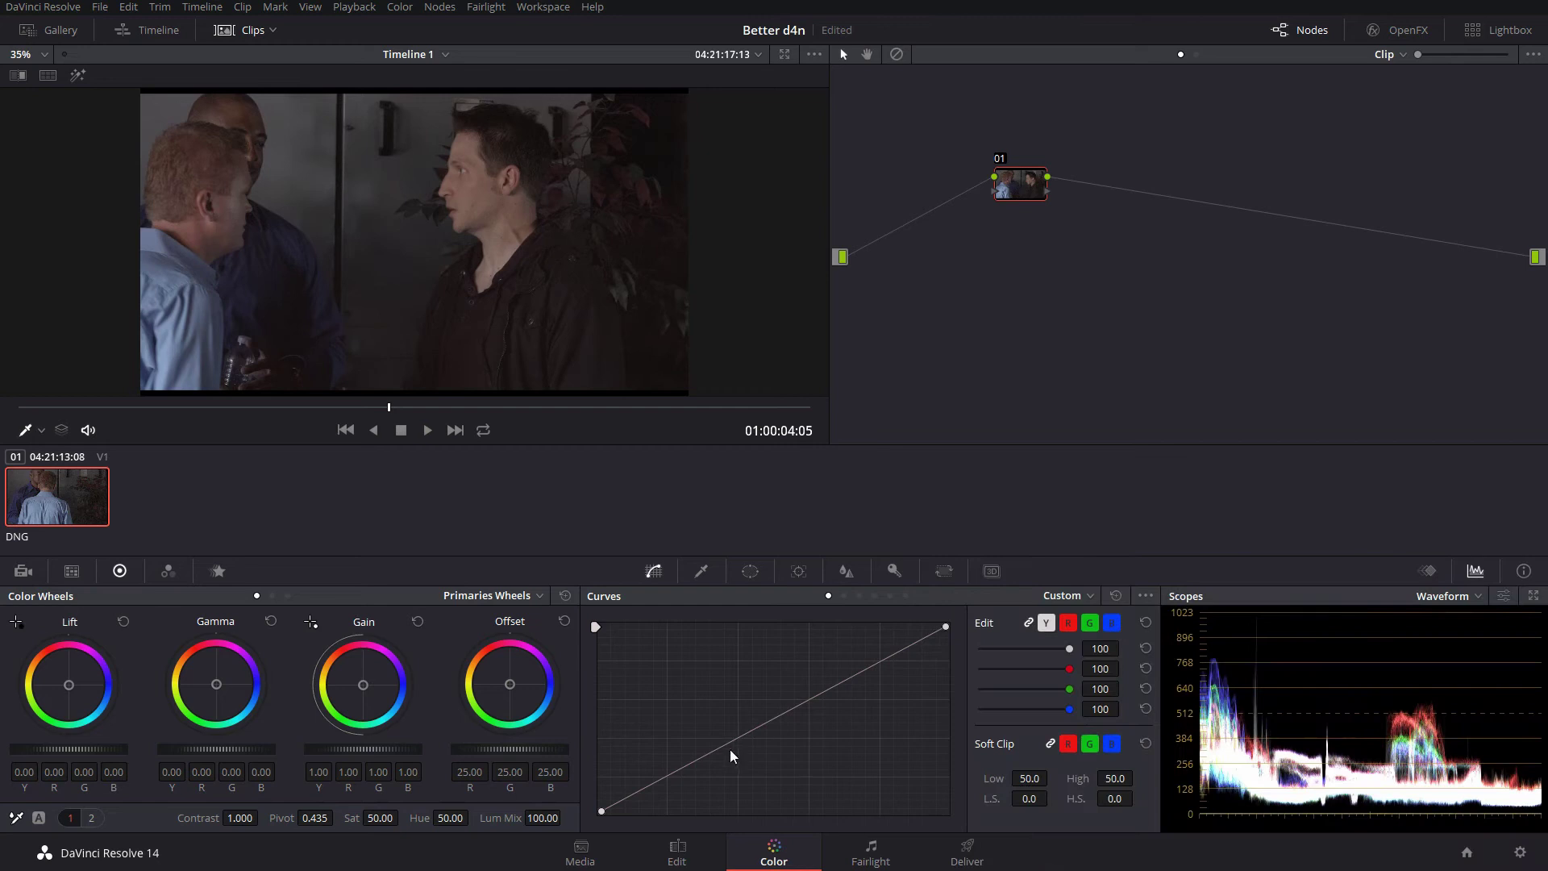
{"action": "left_click_drag", "start_coordinate": [375, 409], "coordinate": [261, 409]}
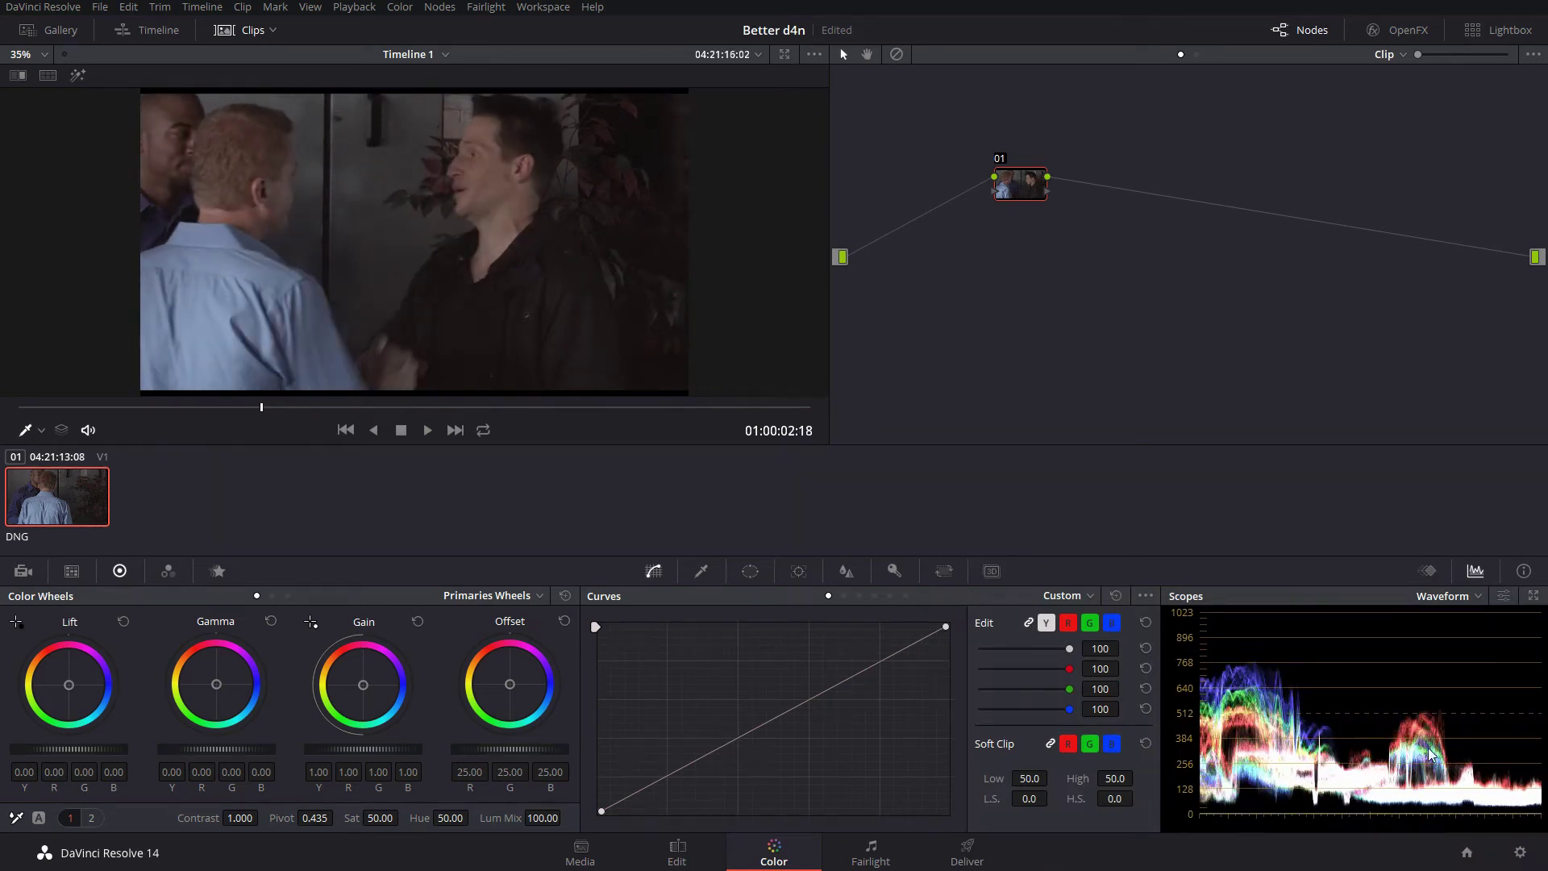
Add a Gradient window, rotate it vertical and place it over the light-shirted man on the left.
{"action": "left_click", "coordinate": [750, 571]}
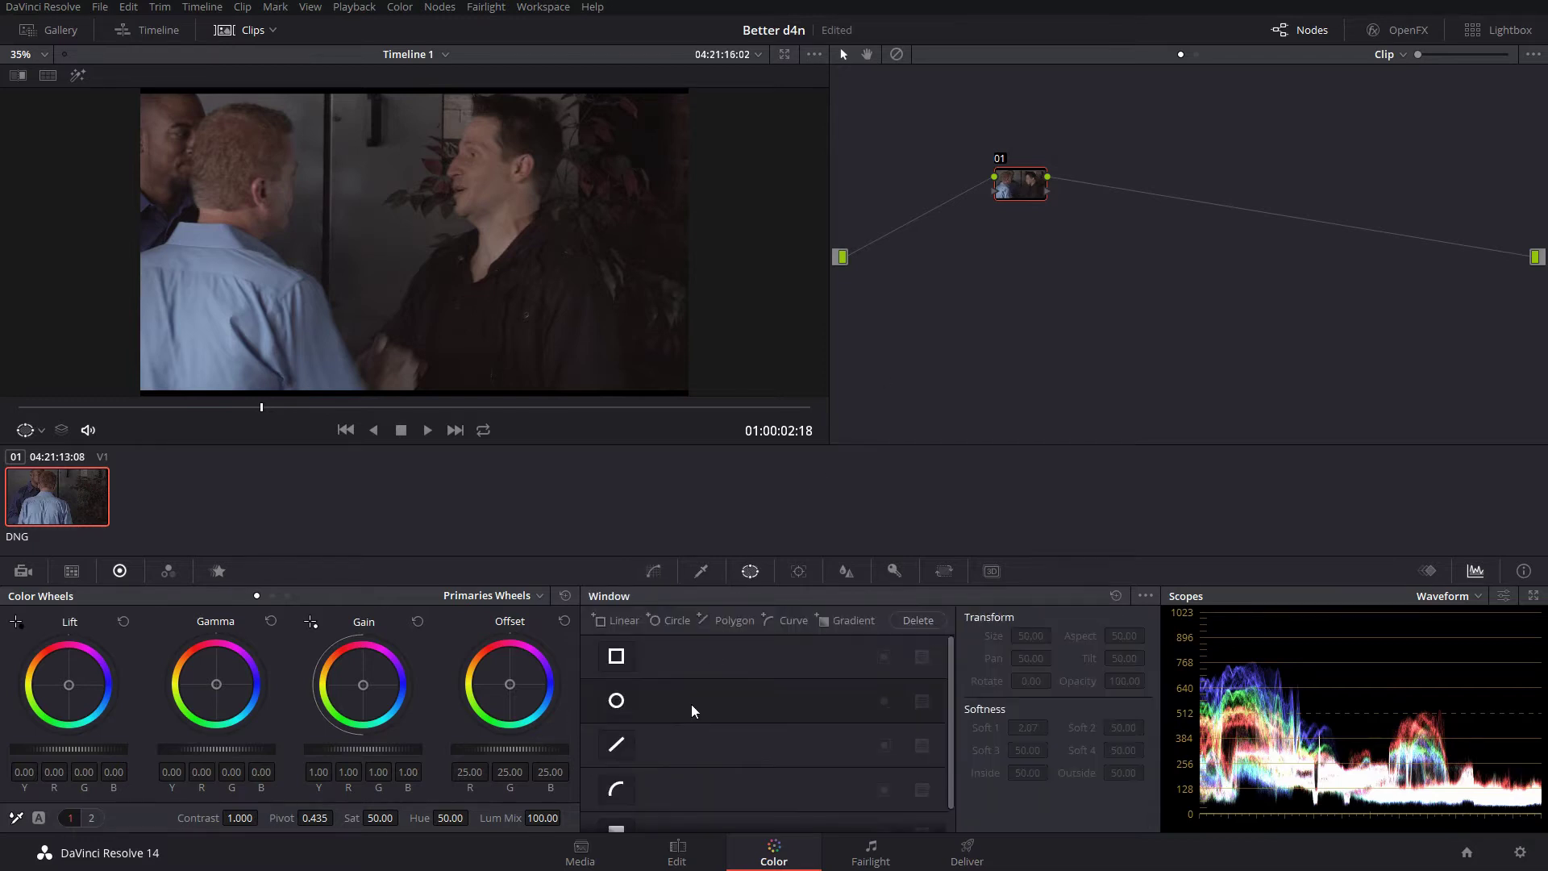
{"action": "scroll", "coordinate": [617, 814], "scroll_direction": "down", "scroll_amount": 1}
{"action": "left_click", "coordinate": [616, 808]}
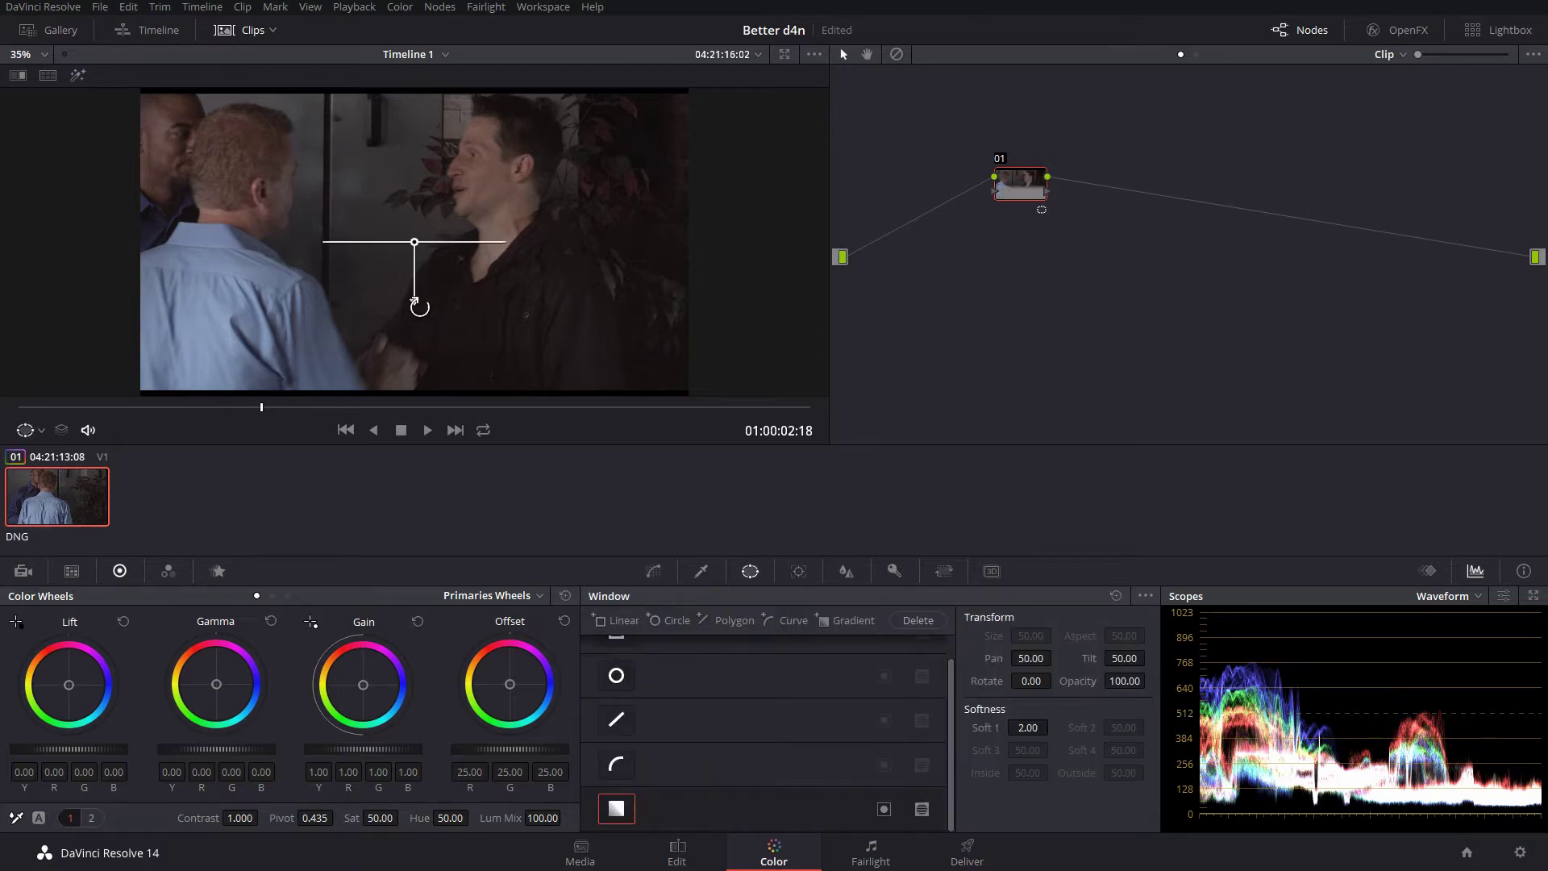
{"action": "left_click_drag", "start_coordinate": [434, 301], "coordinate": [542, 239]}
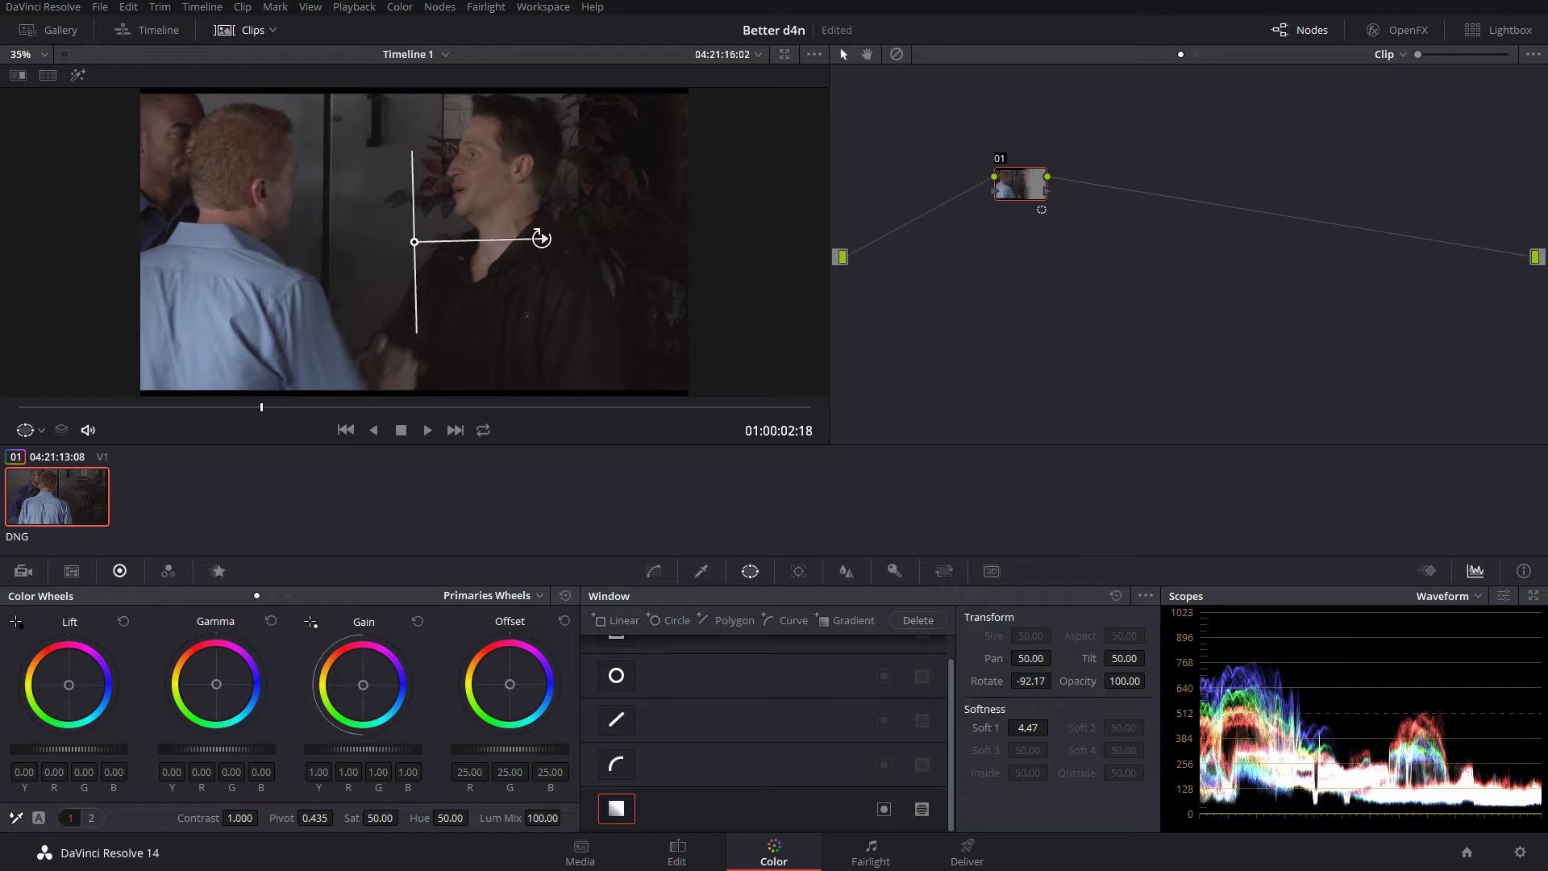
{"action": "left_click_drag", "start_coordinate": [415, 242], "coordinate": [233, 255]}
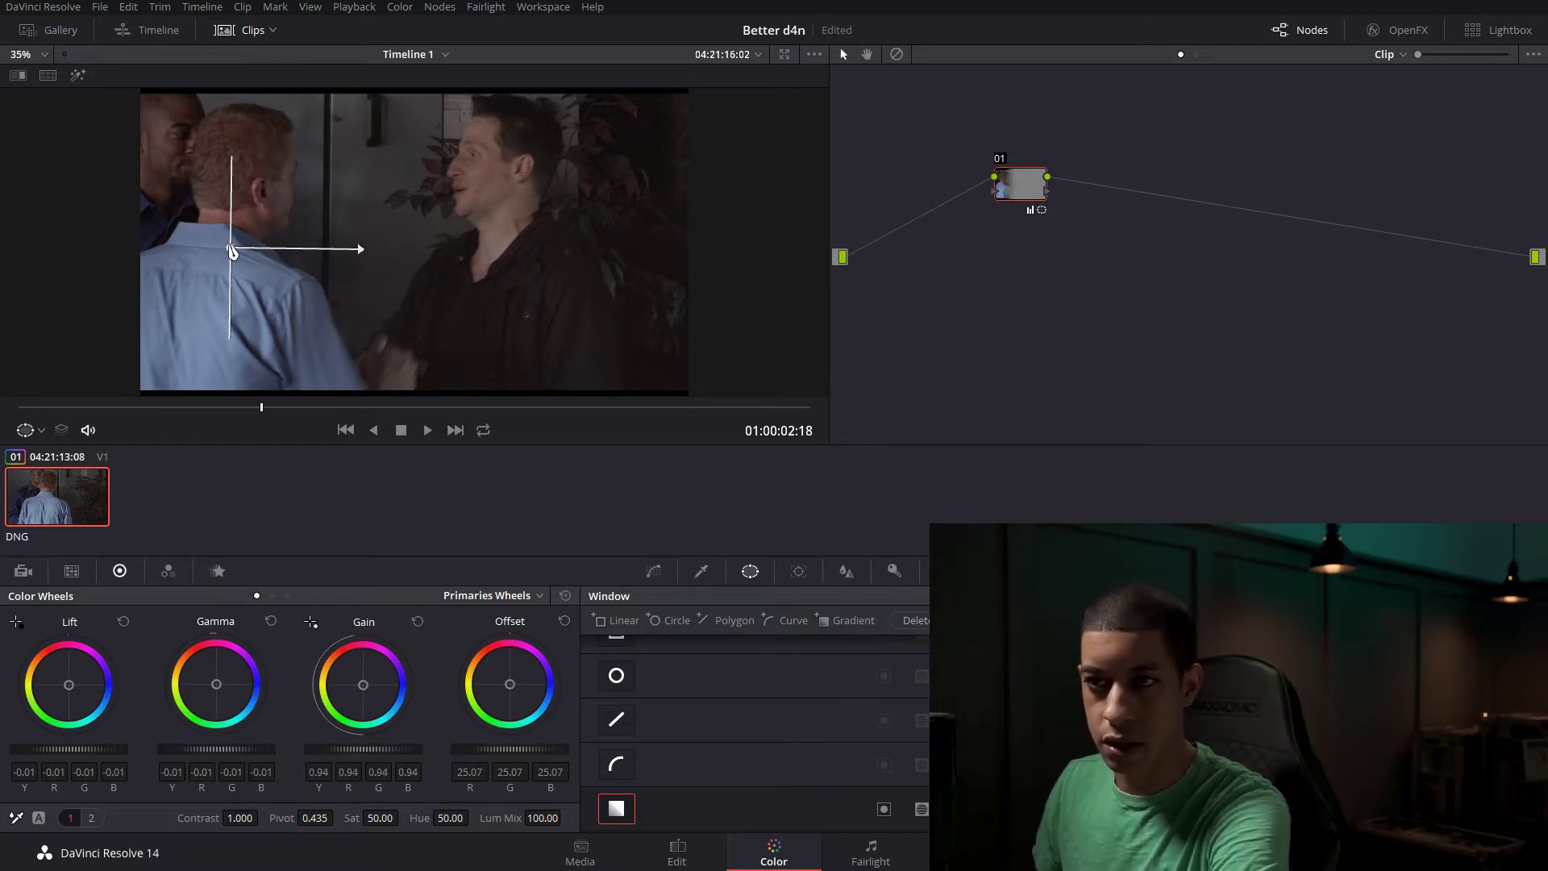
Scrub back to an earlier frame and toggle the first node's grade on and off to compare.
{"action": "left_click", "coordinate": [172, 407]}
{"action": "left_click_drag", "start_coordinate": [173, 407], "coordinate": [122, 407]}
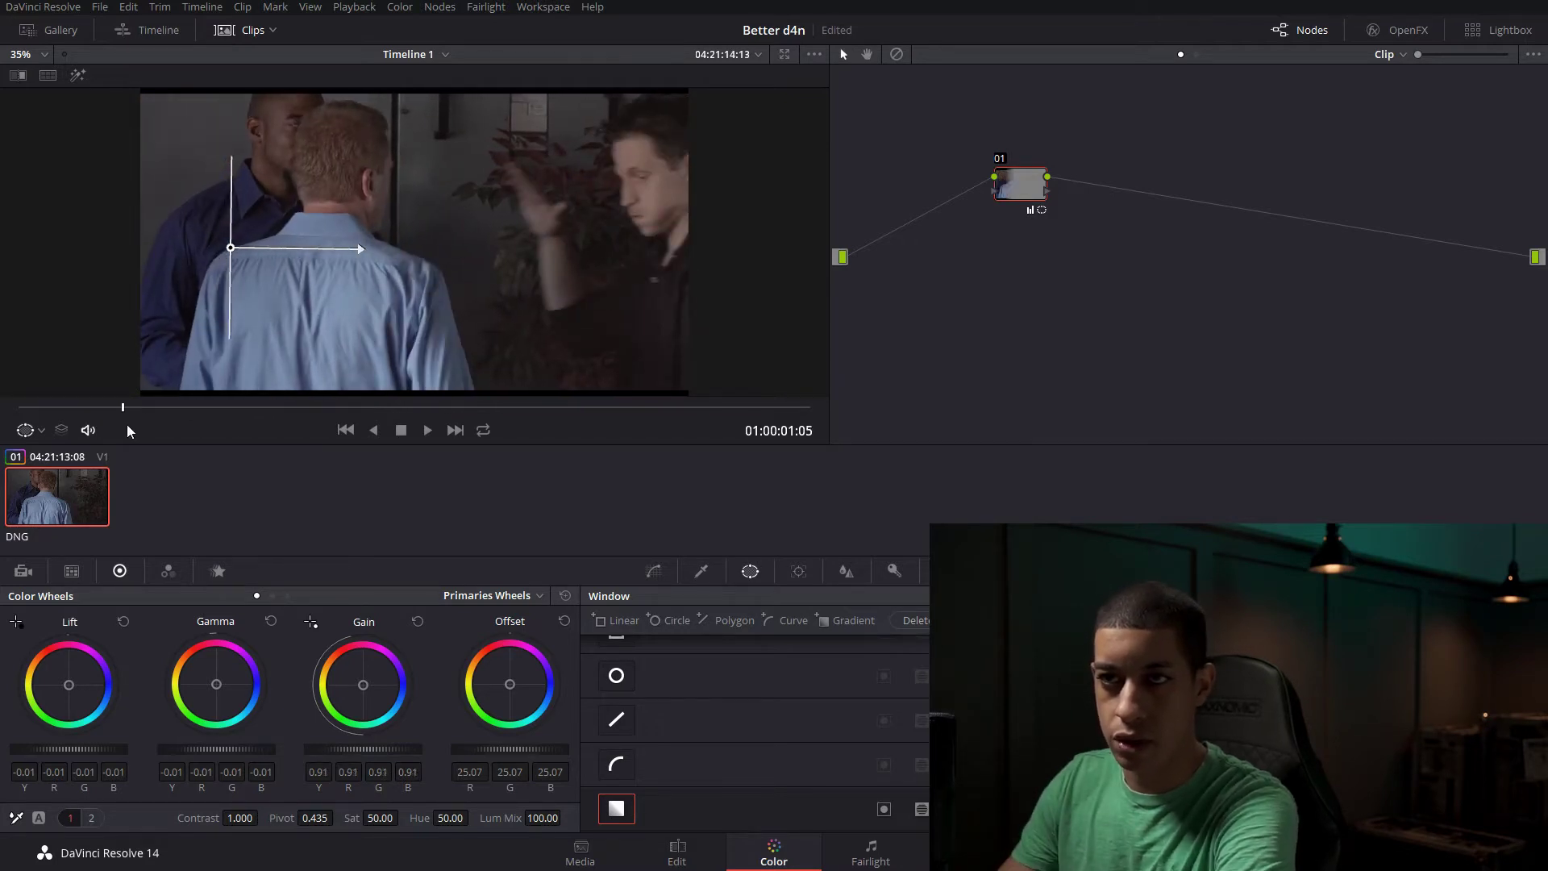
{"action": "key", "text": "ctrl+d"}
{"action": "key", "text": "ctrl+d"}
{"action": "key", "text": "ctrl+d"}
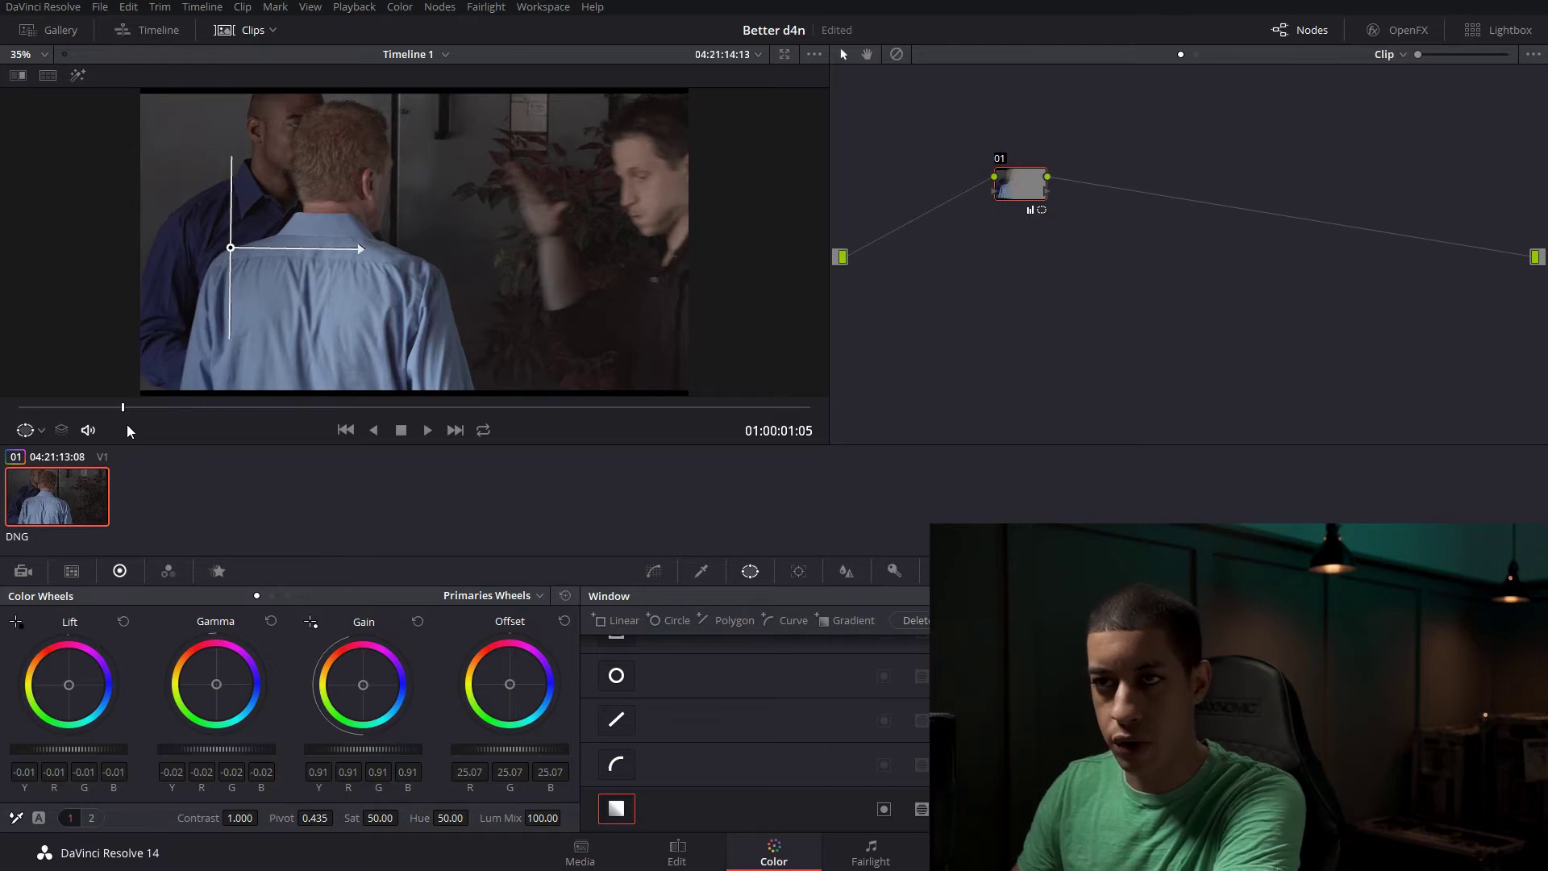
{"action": "key", "text": "ctrl+d"}
{"action": "key", "text": "ctrl+d"}
{"action": "key", "text": "ctrl+d"}
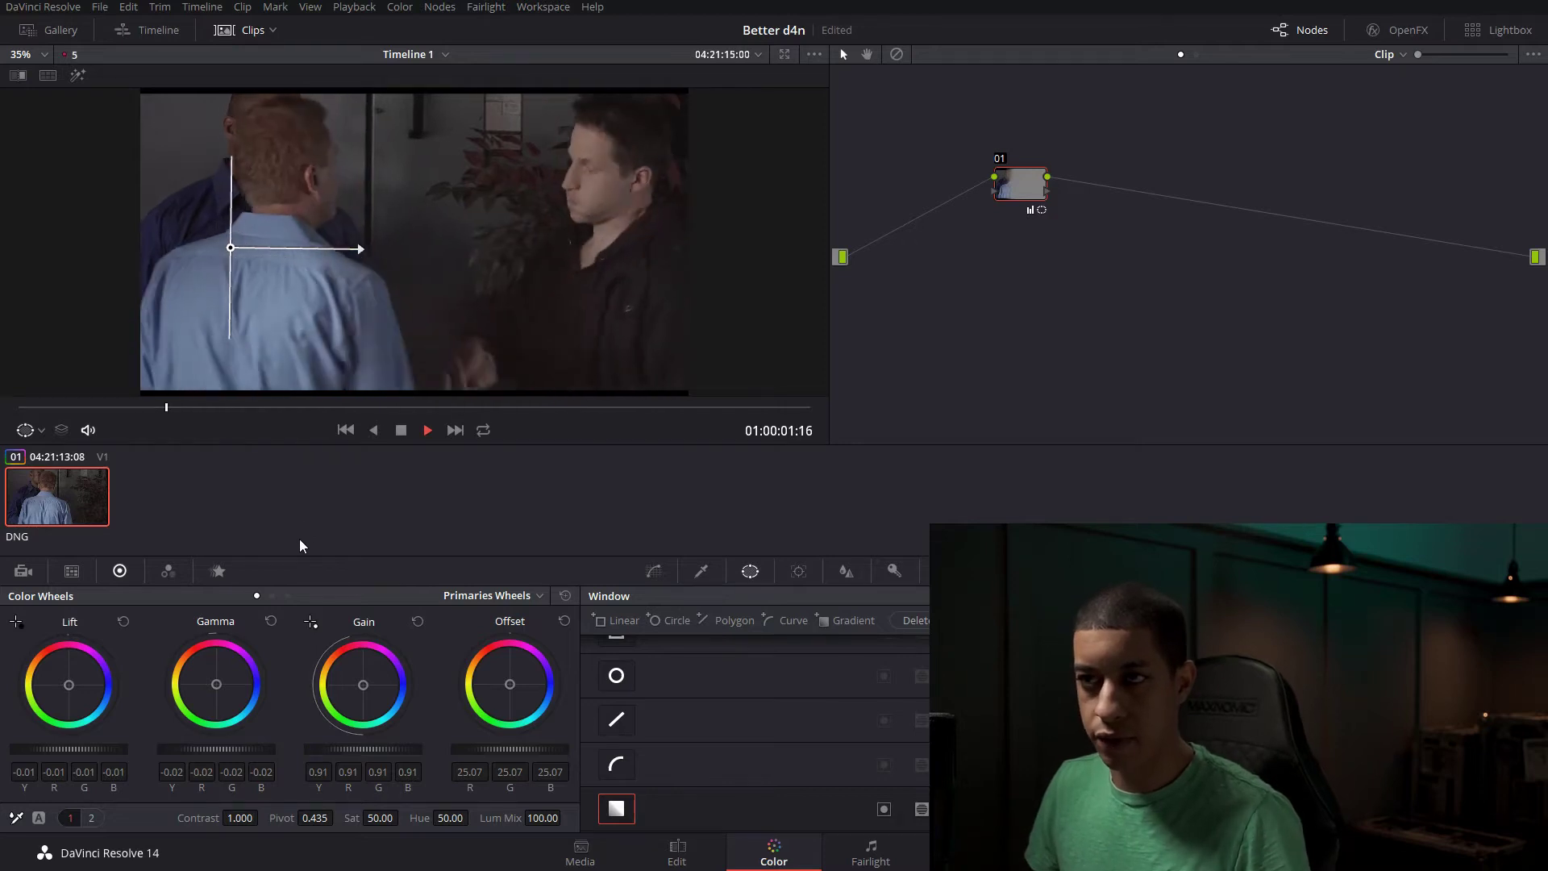
{"action": "key", "text": "space"}
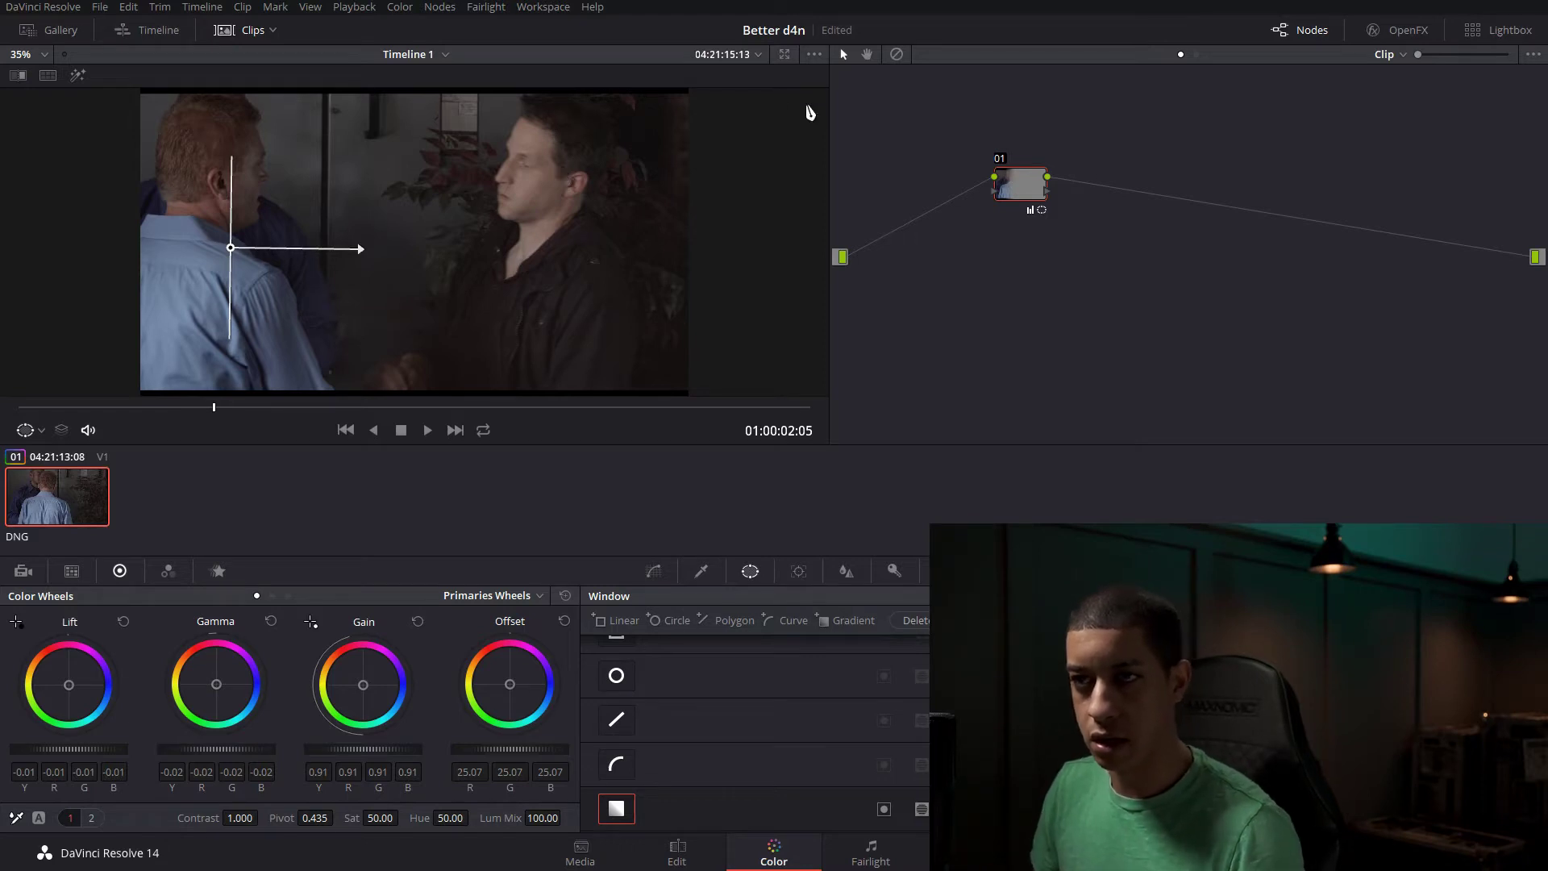
Add serial node 02 beside the first node and reset its Lift back to neutral.
{"action": "key", "text": "alt+s"}
{"action": "left_click_drag", "start_coordinate": [992, 192], "coordinate": [913, 196]}
{"action": "left_click_drag", "start_coordinate": [1123, 189], "coordinate": [1061, 200]}
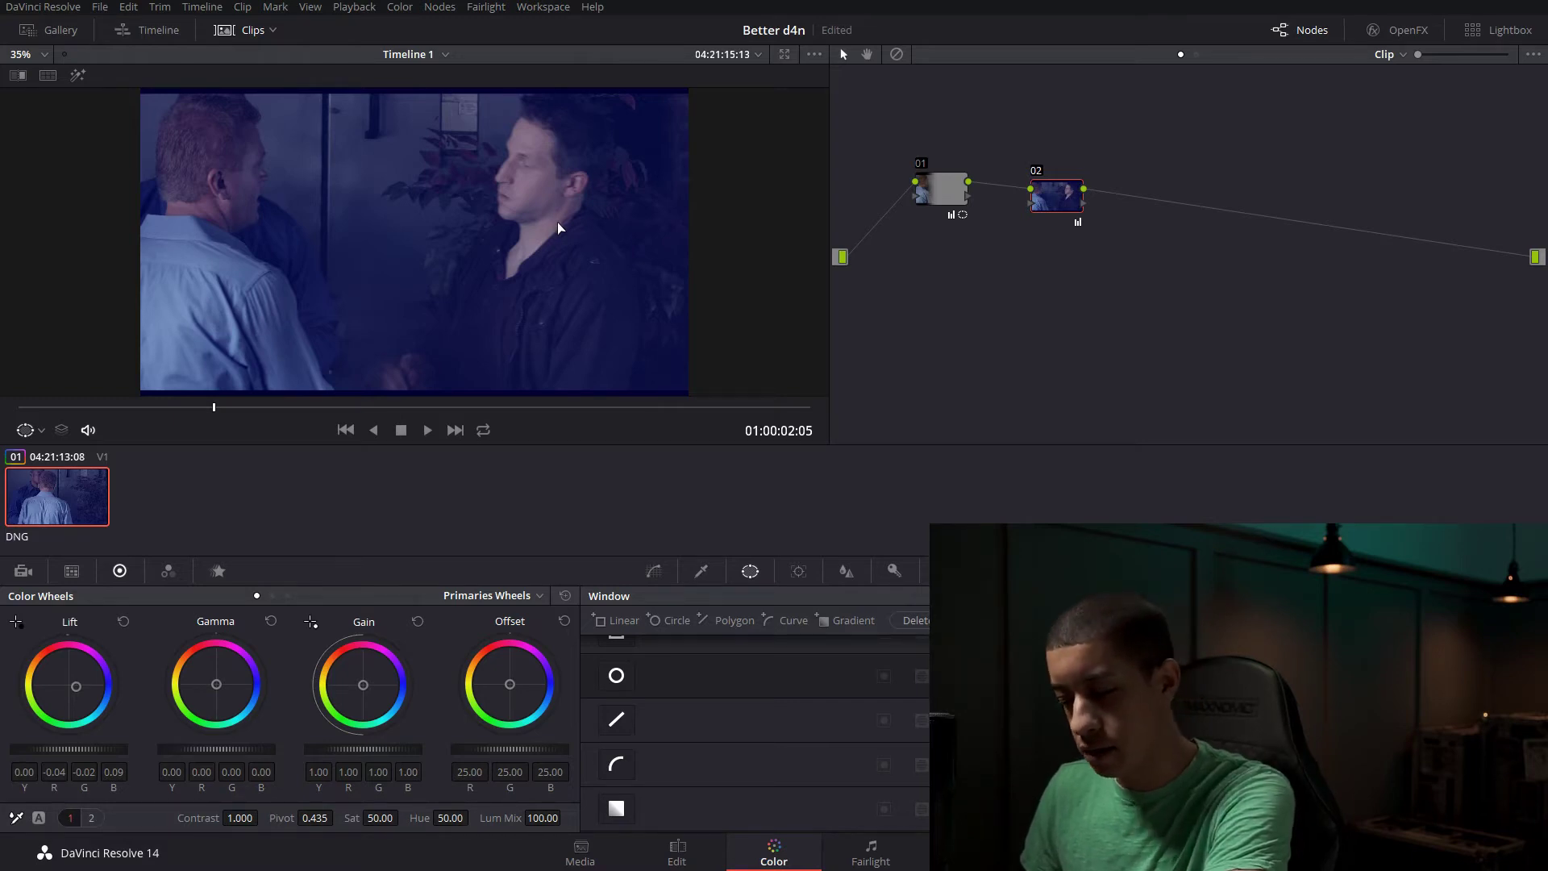
{"action": "key", "text": "ctrl+z"}
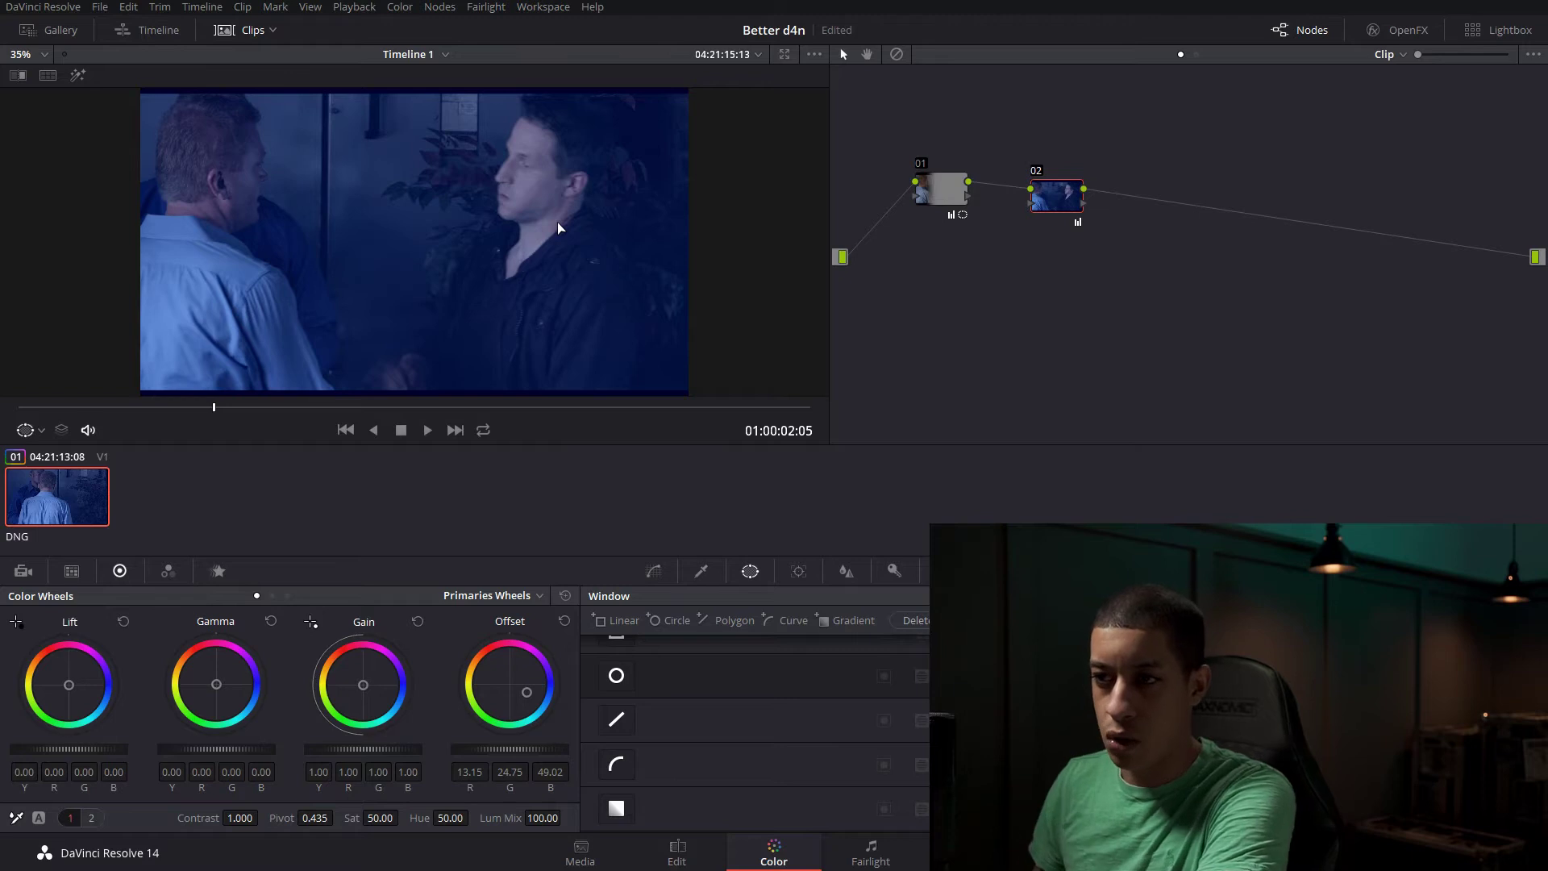
Switch the Curves palette to Lum vs Sat and save the project.
{"action": "left_click", "coordinate": [653, 571]}
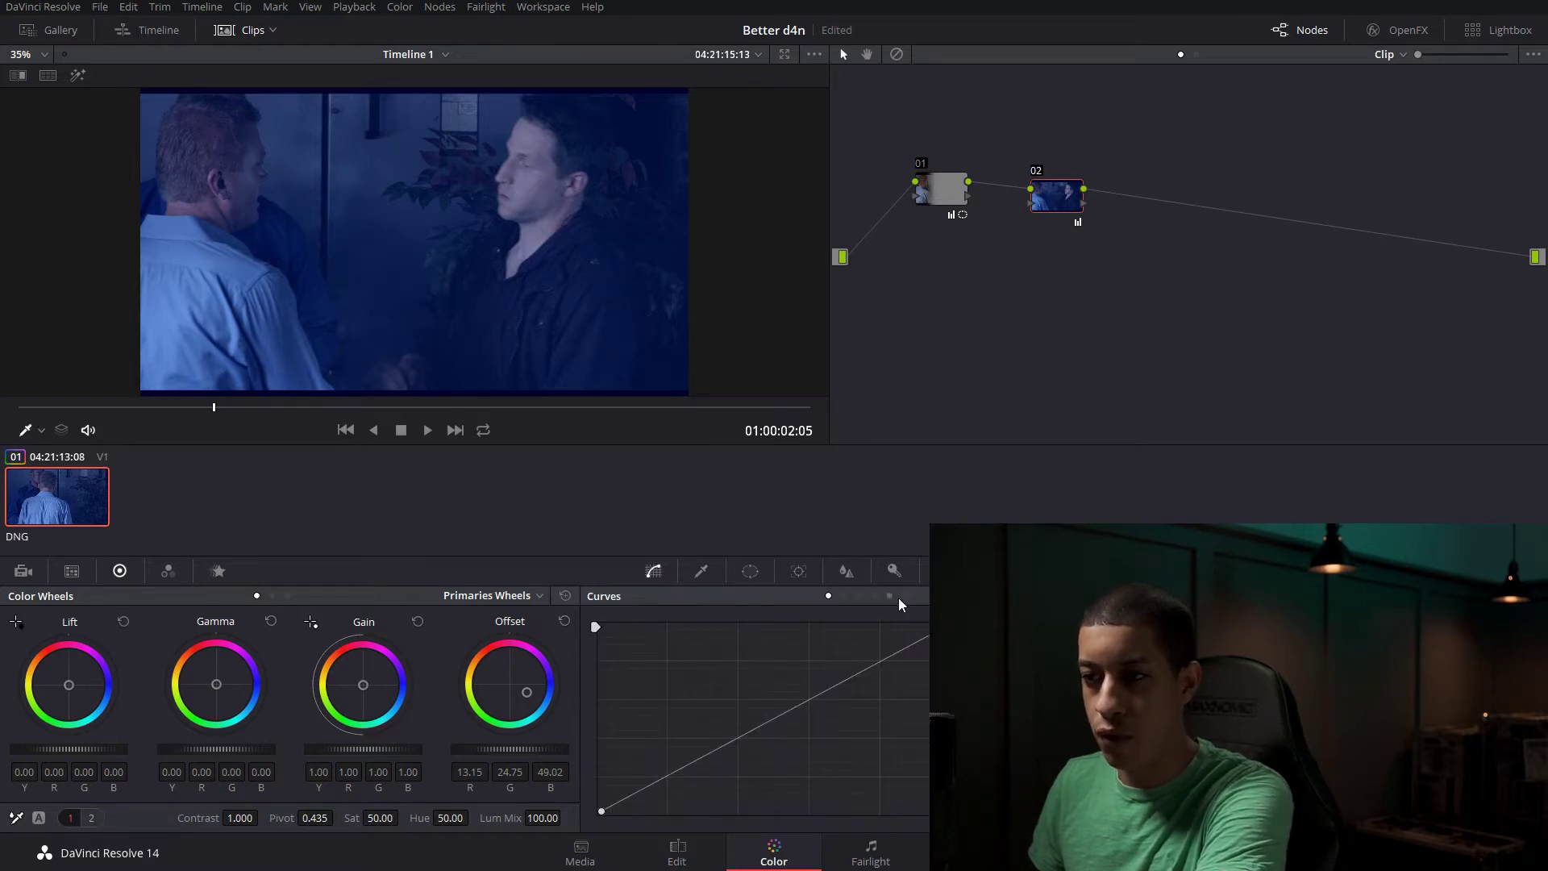
{"action": "left_click", "coordinate": [890, 595]}
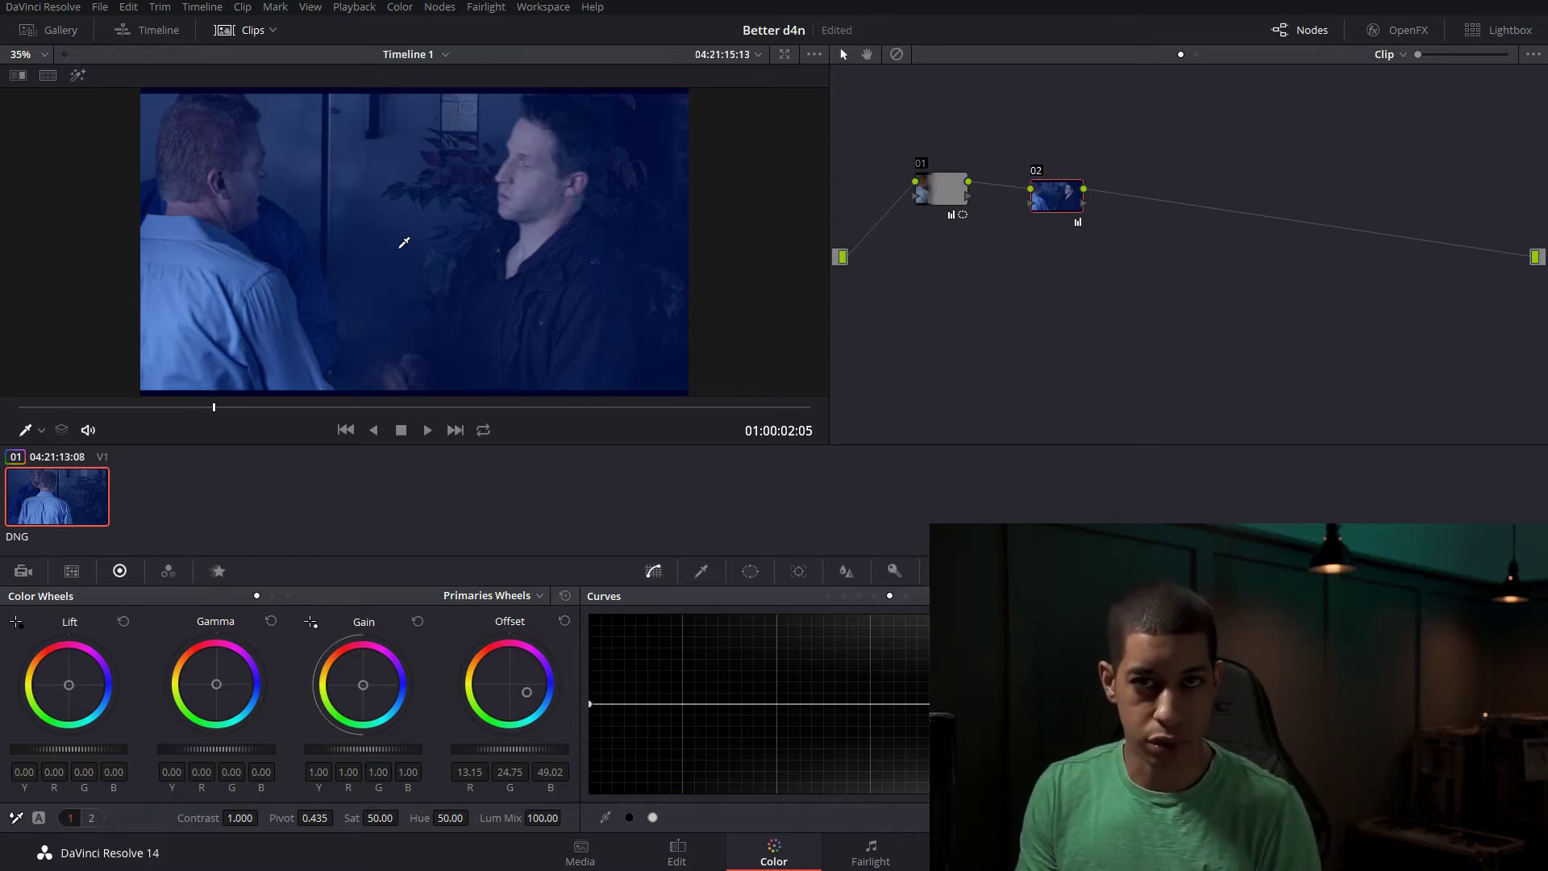
{"action": "key", "text": "ctrl+s"}
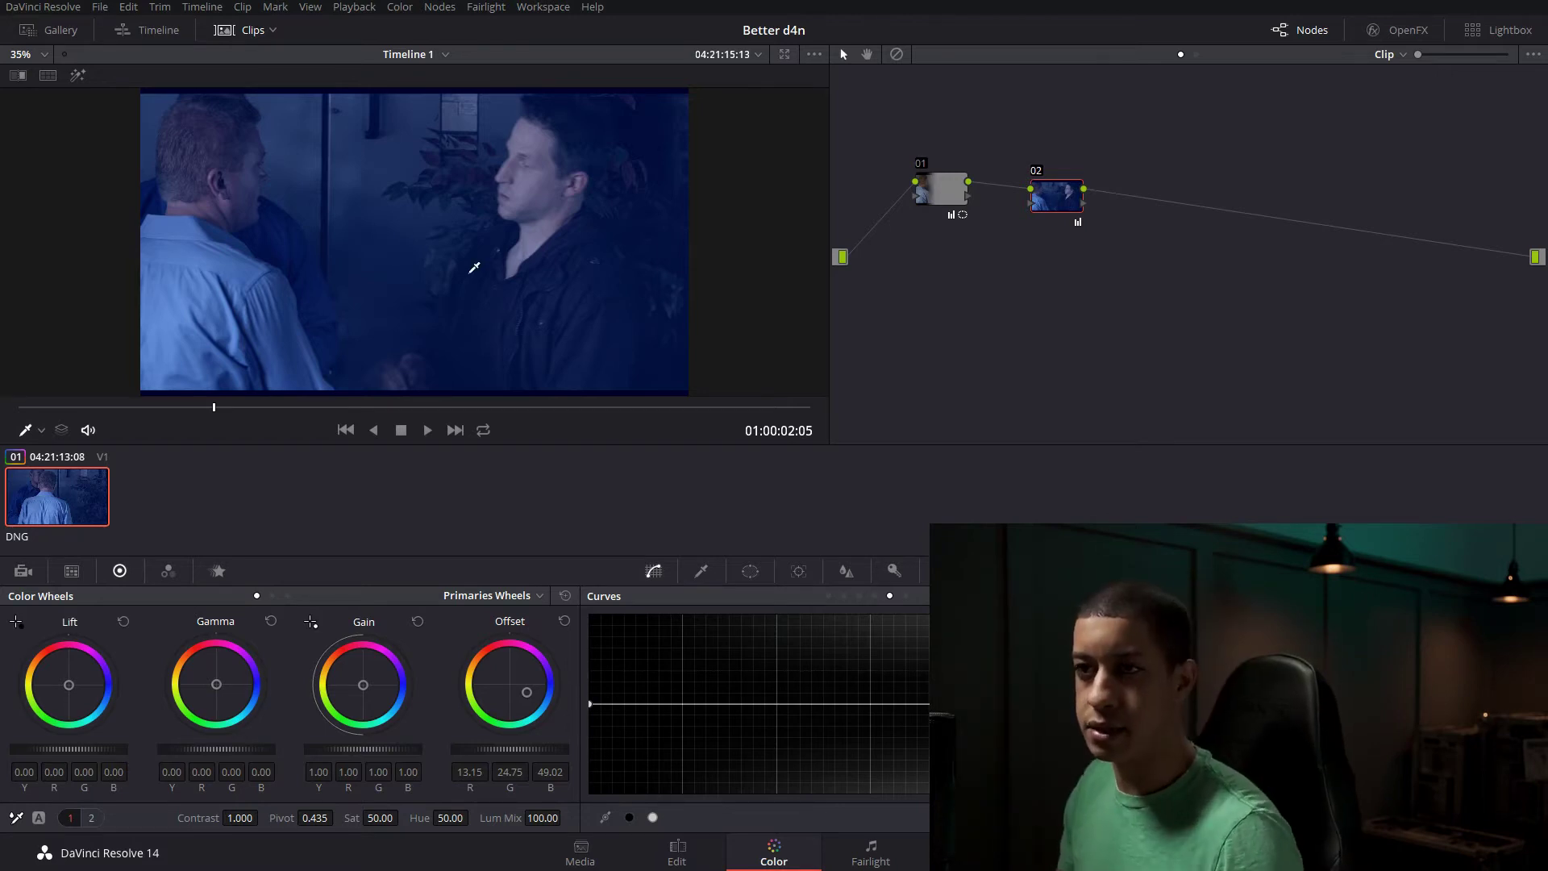
Add points and pull the low-luminance end of the Lum vs Sat curve down to desaturate shadows.
{"action": "left_click", "coordinate": [577, 187]}
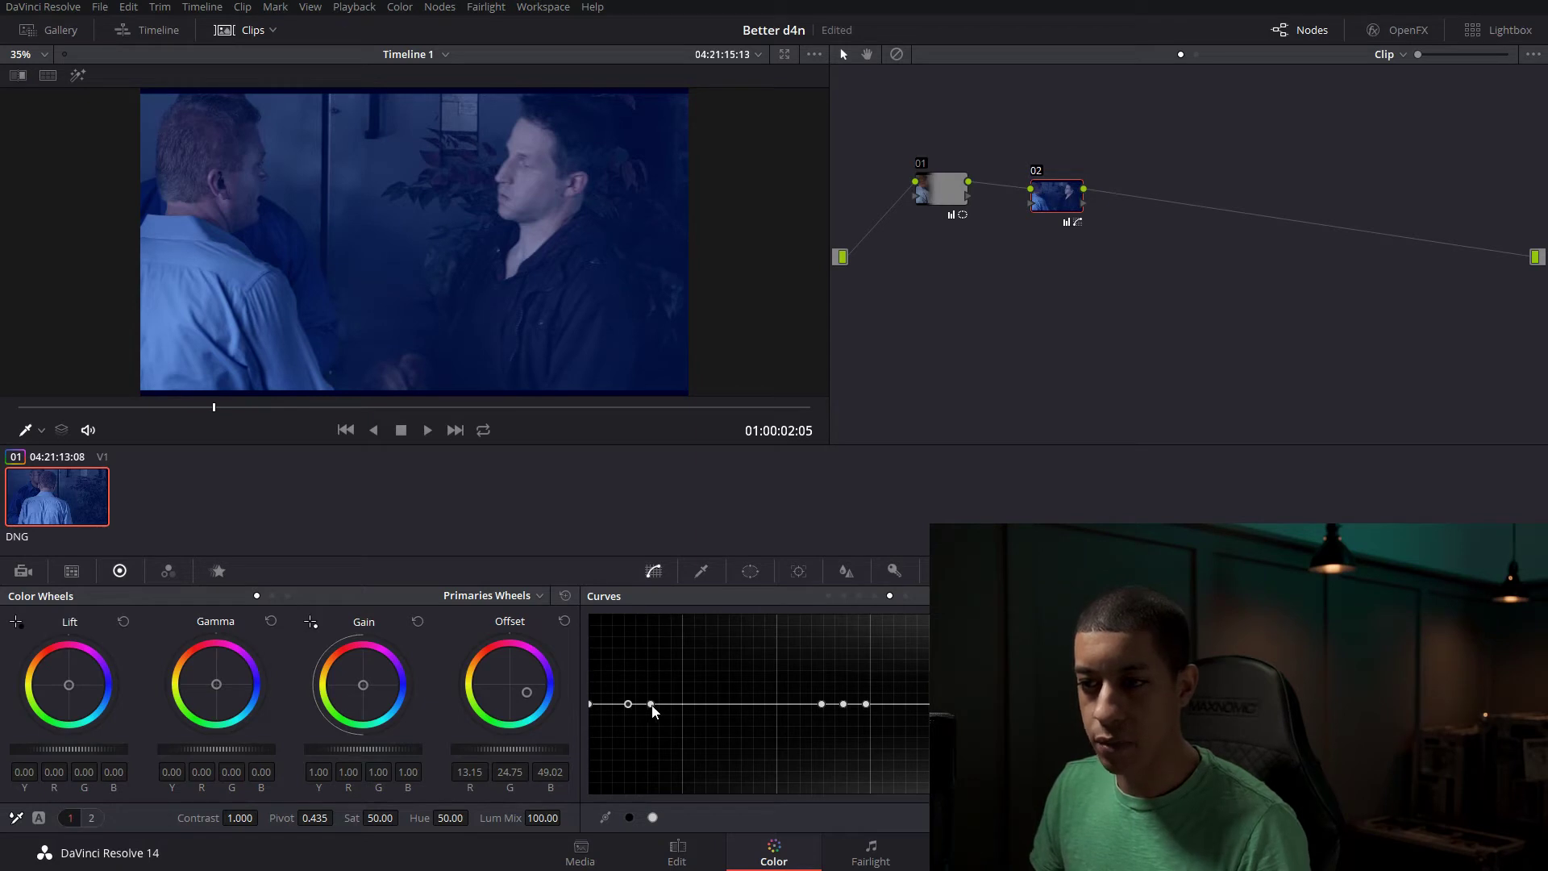
{"action": "left_click_drag", "start_coordinate": [650, 704], "coordinate": [702, 706]}
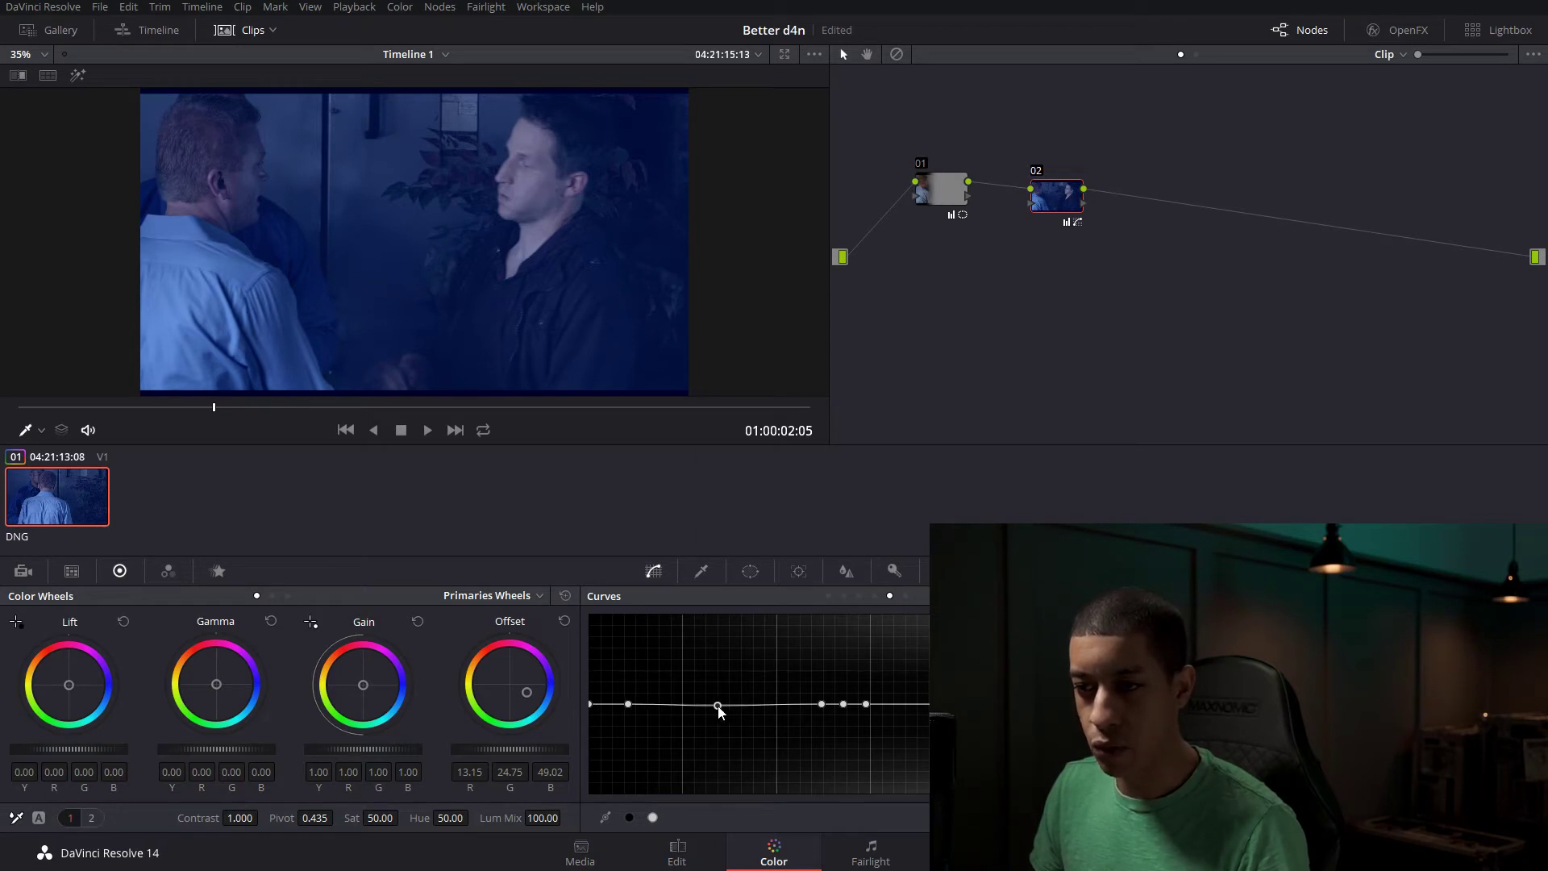
{"action": "left_click_drag", "start_coordinate": [628, 706], "coordinate": [652, 753]}
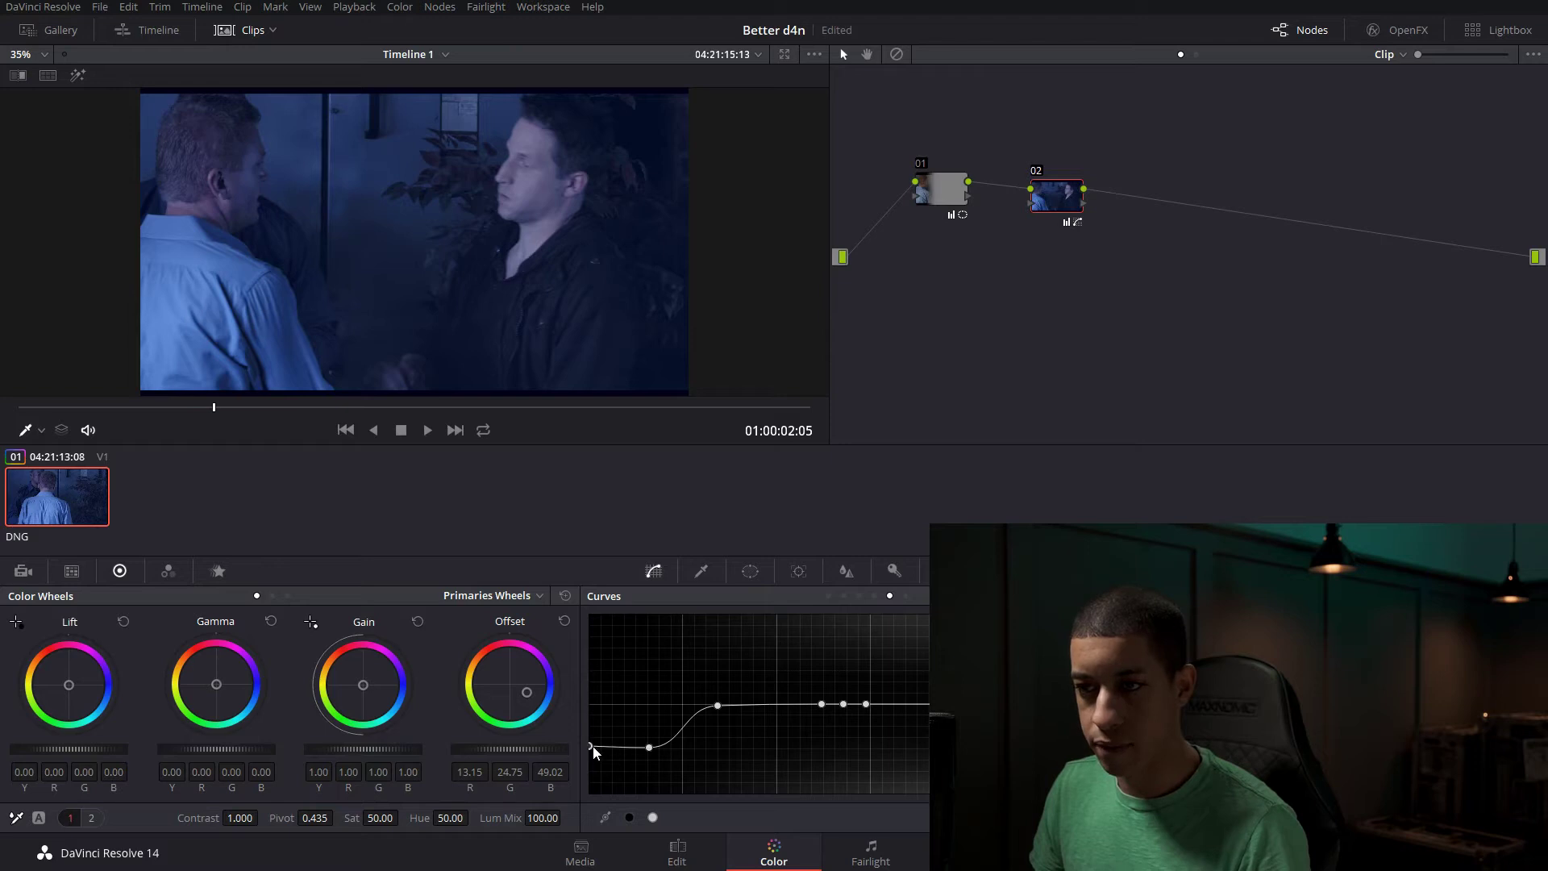
{"action": "left_click_drag", "start_coordinate": [593, 743], "coordinate": [652, 753]}
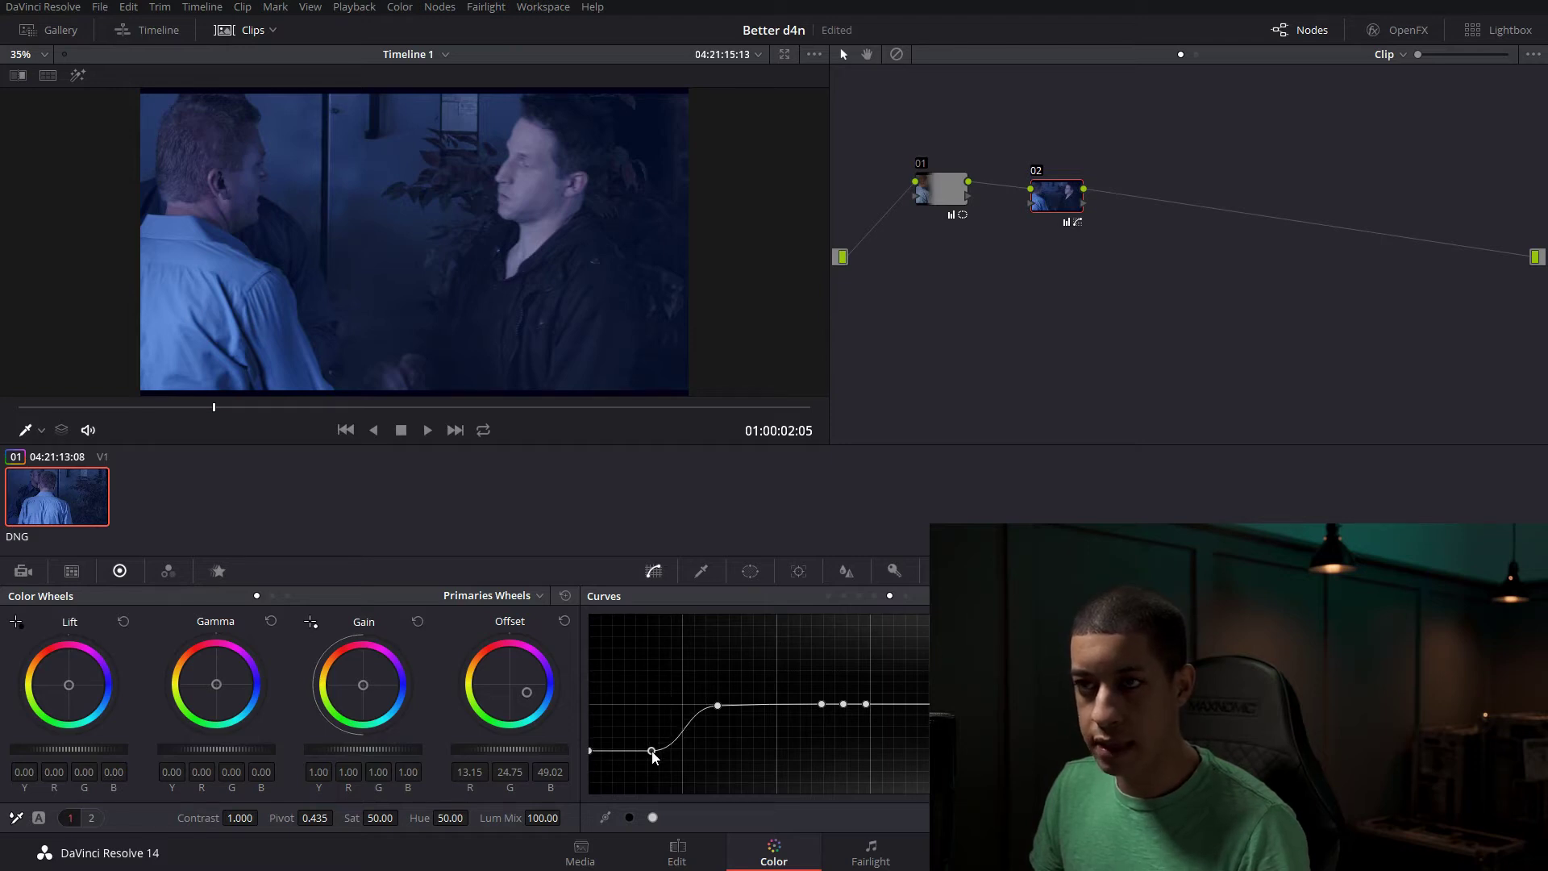
{"action": "left_click_drag", "start_coordinate": [652, 751], "coordinate": [593, 757]}
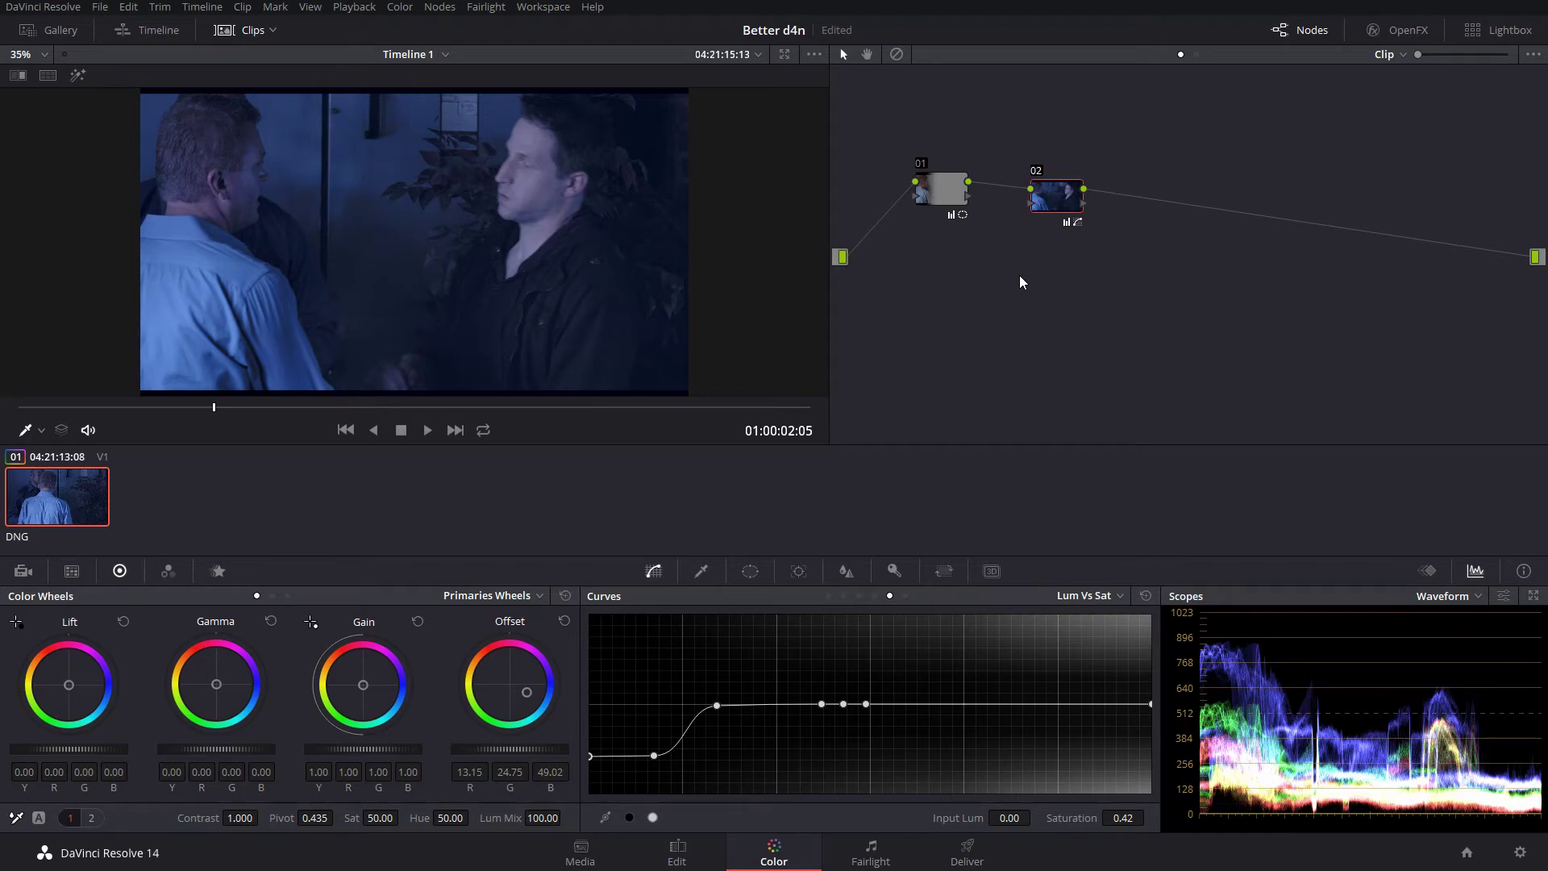
Add parallel node 04 and lower its unlinked custom curve's shadow and midtone points.
{"action": "key", "text": "alt+p"}
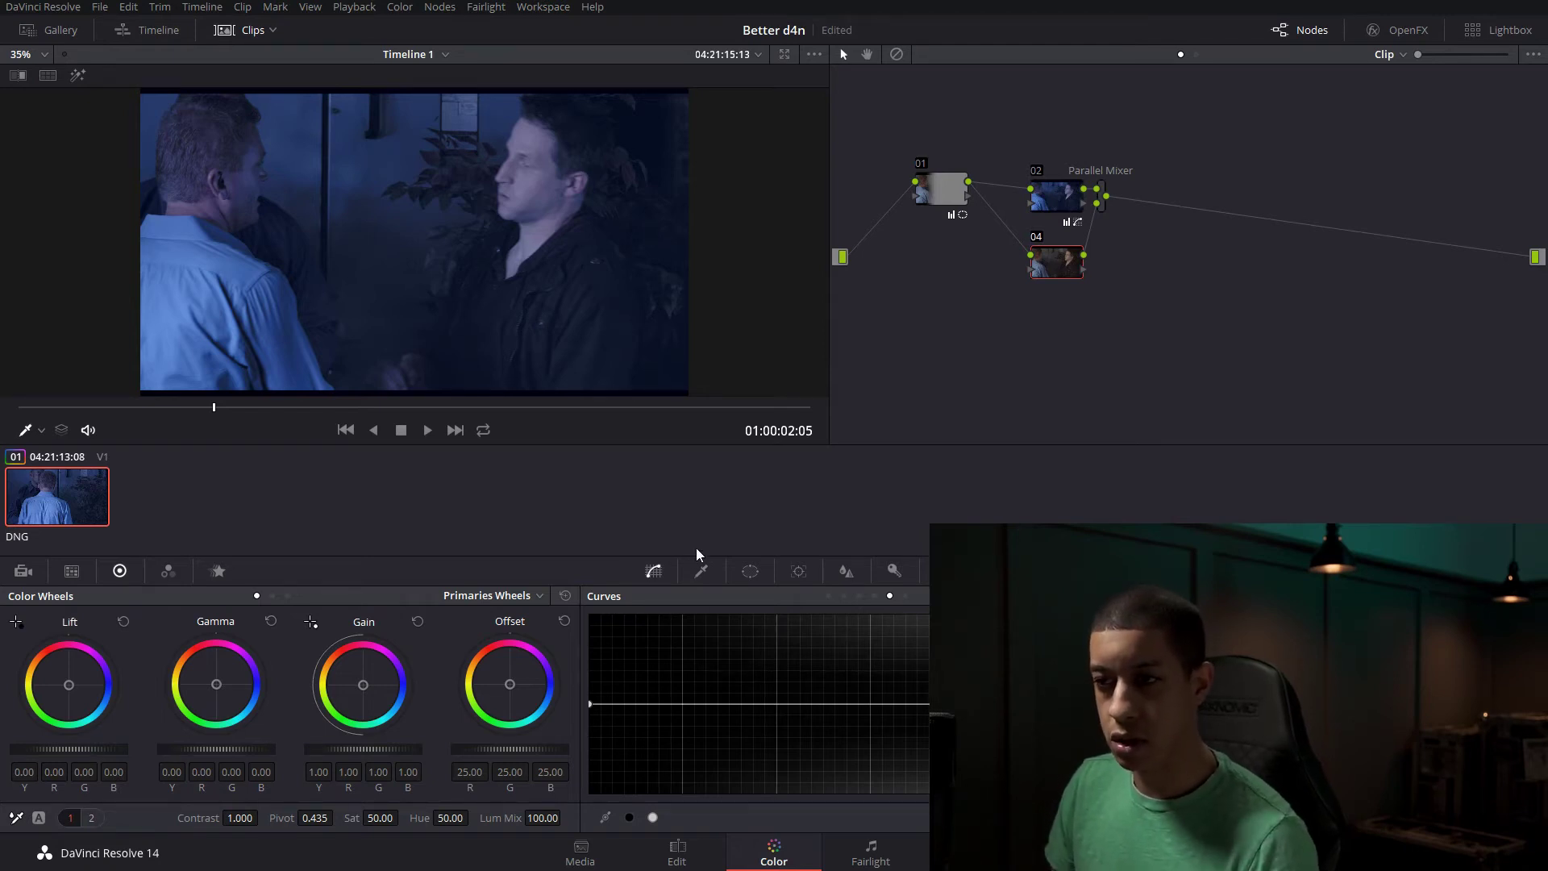
{"action": "left_click", "coordinate": [826, 594]}
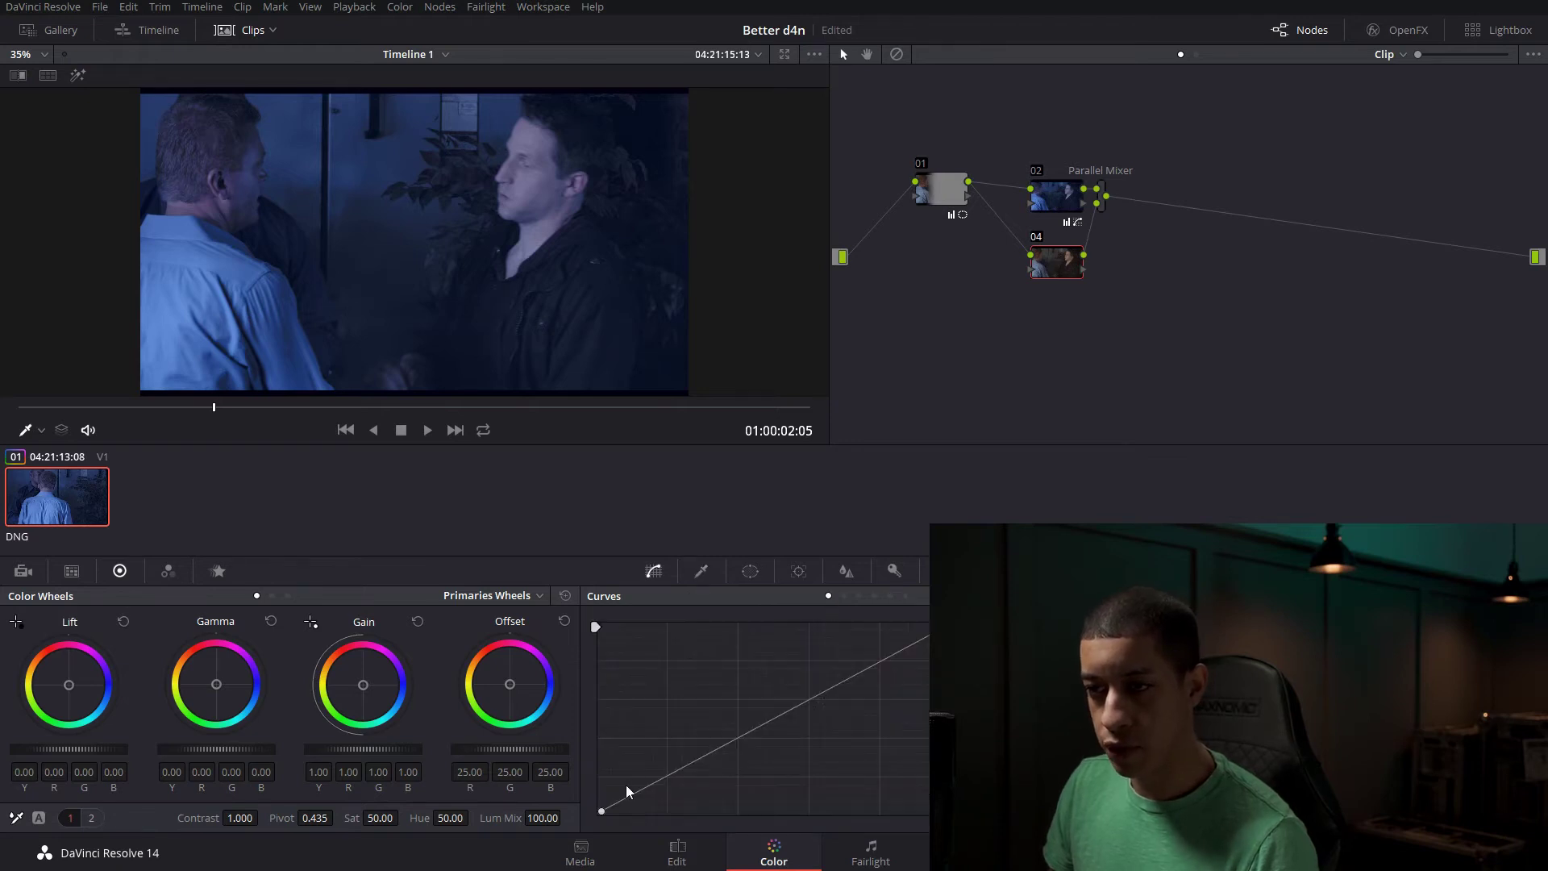
{"action": "left_click", "coordinate": [1065, 623]}
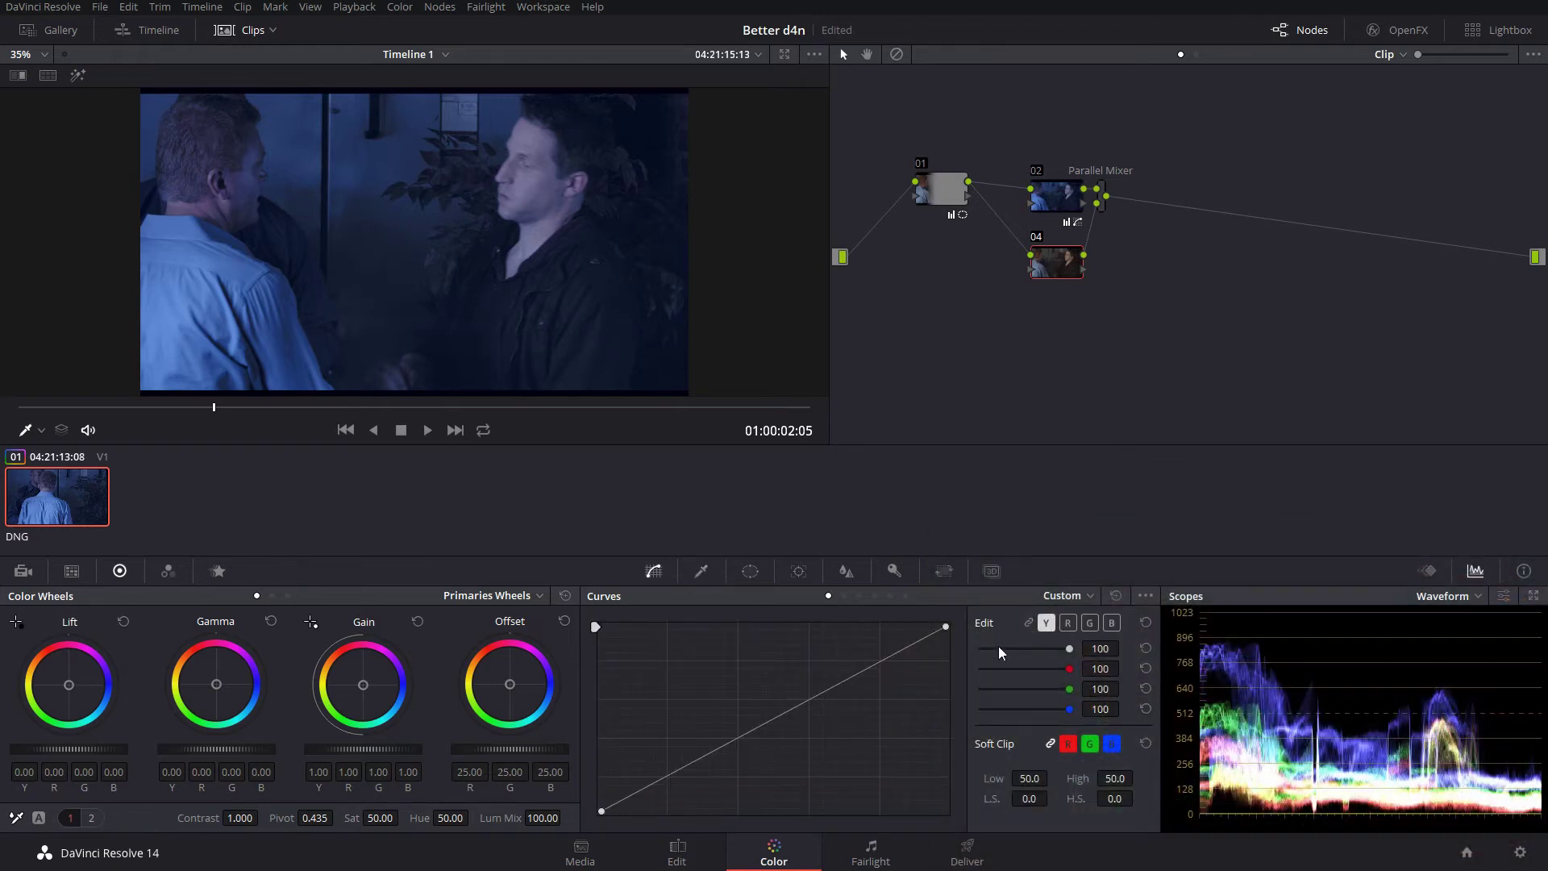
{"action": "left_click_drag", "start_coordinate": [666, 772], "coordinate": [669, 783]}
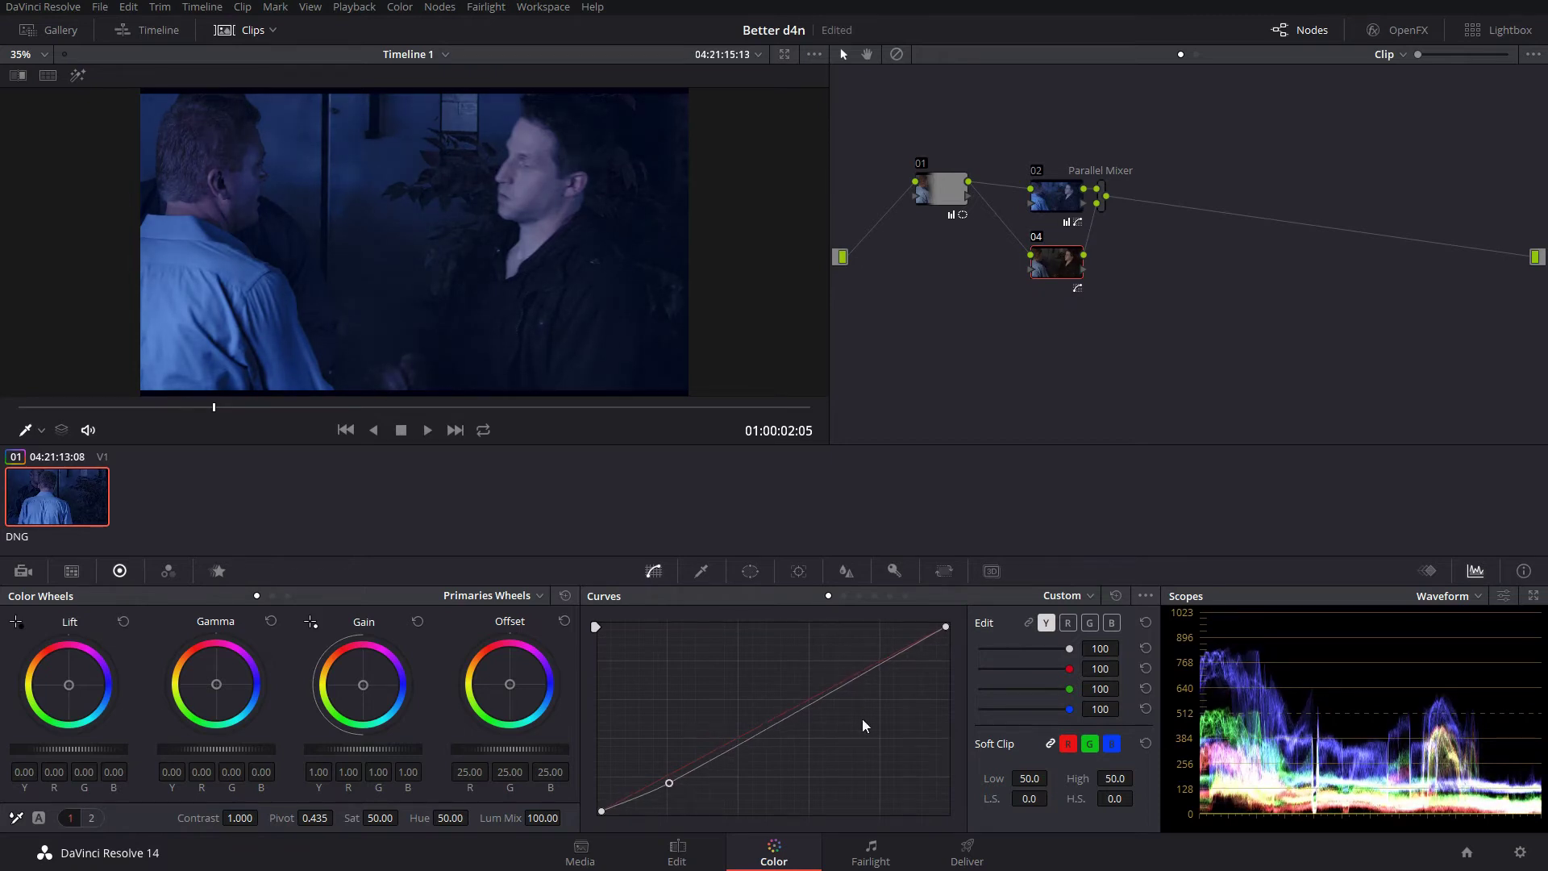
{"action": "left_click", "coordinate": [804, 700]}
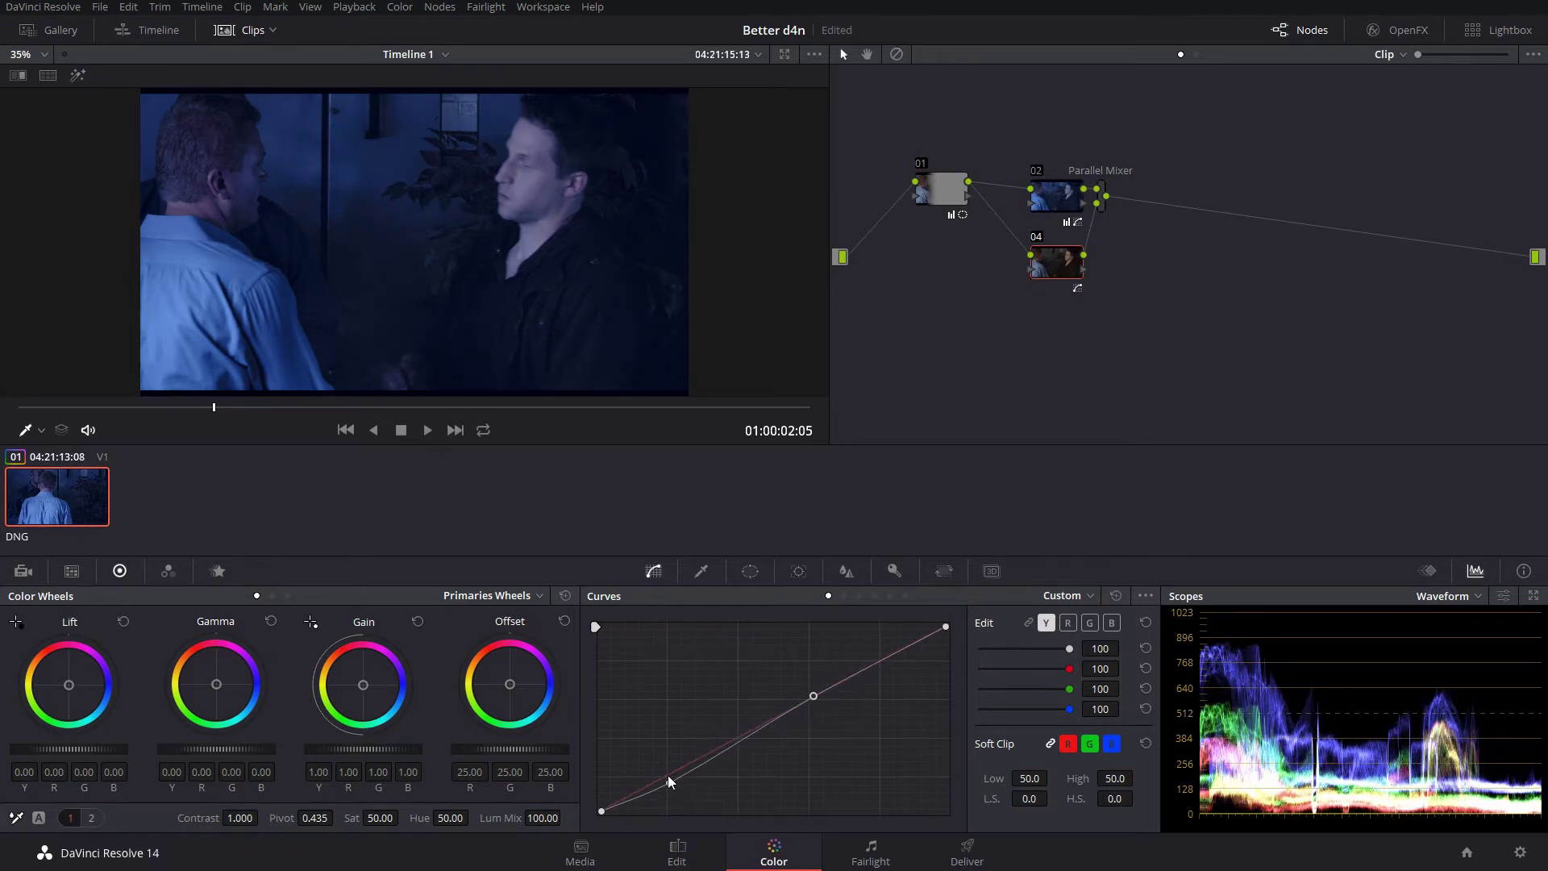
{"action": "left_click_drag", "start_coordinate": [667, 776], "coordinate": [667, 794]}
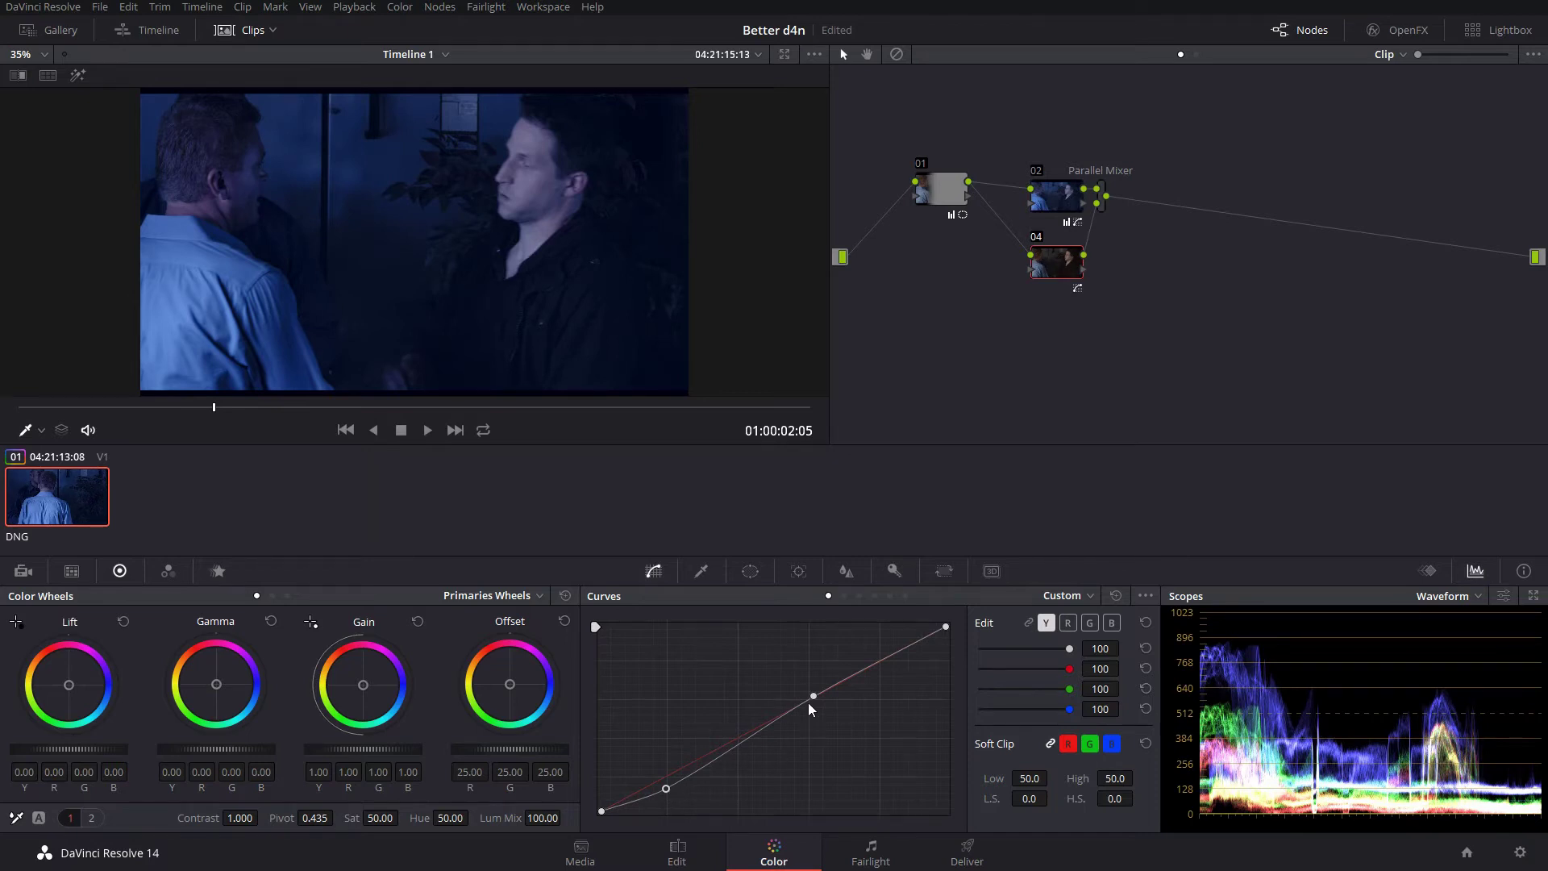
{"action": "left_click_drag", "start_coordinate": [817, 687], "coordinate": [817, 703]}
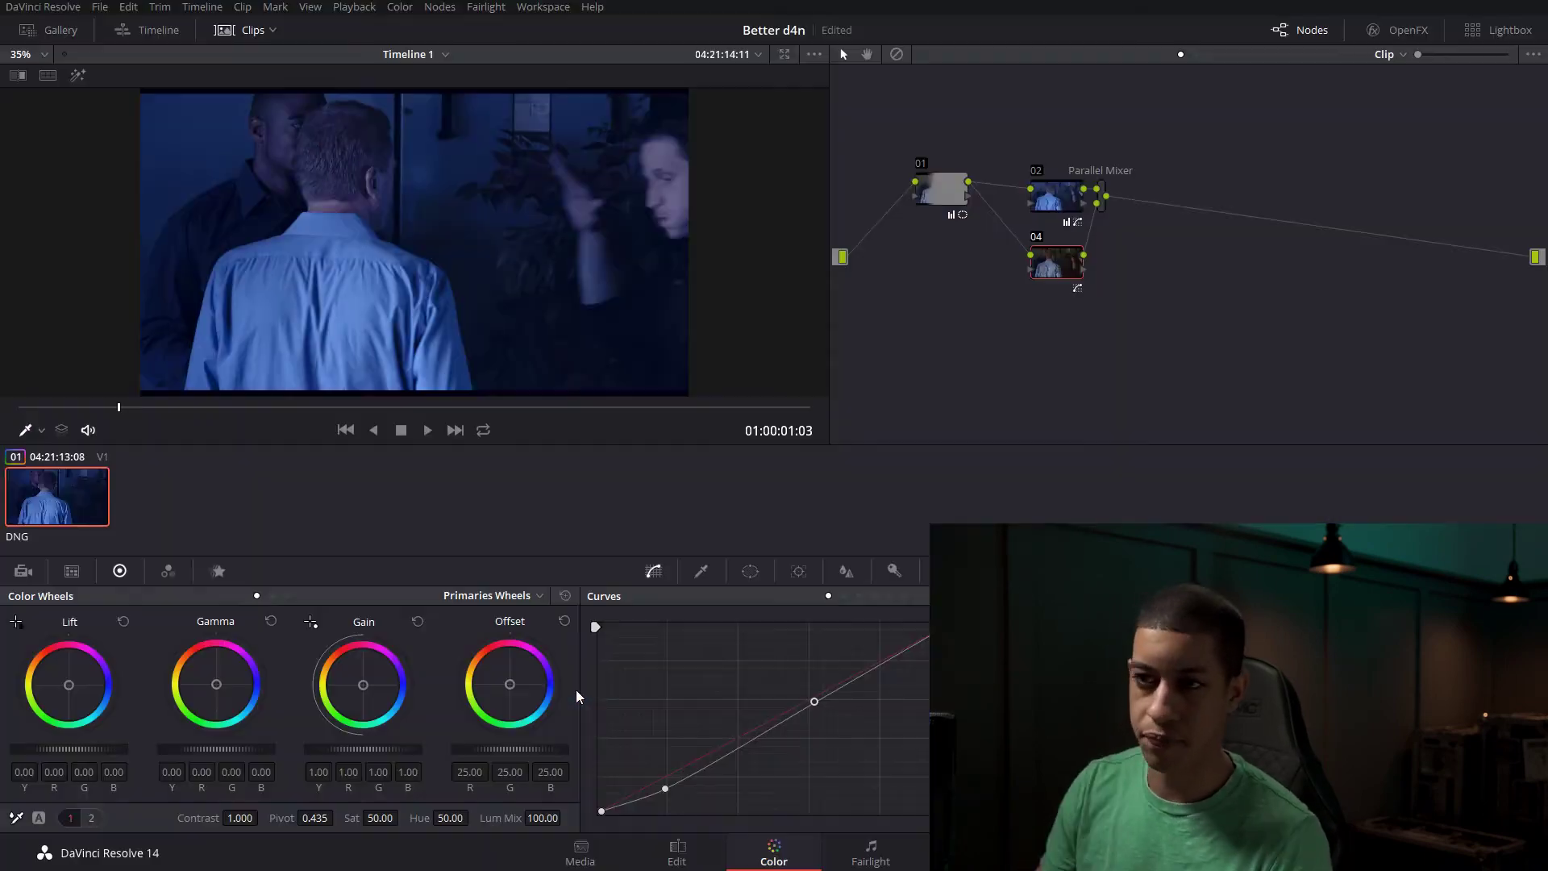
Add serial node 05 after the Parallel Mixer.
{"action": "left_click", "coordinate": [1101, 196]}
{"action": "key", "text": "alt+s"}
{"action": "left_click_drag", "start_coordinate": [1168, 210], "coordinate": [1145, 275]}
Give node 05 a gradient window angled up-right across the man's back, undoing its Offset change.
{"action": "left_click", "coordinate": [752, 572]}
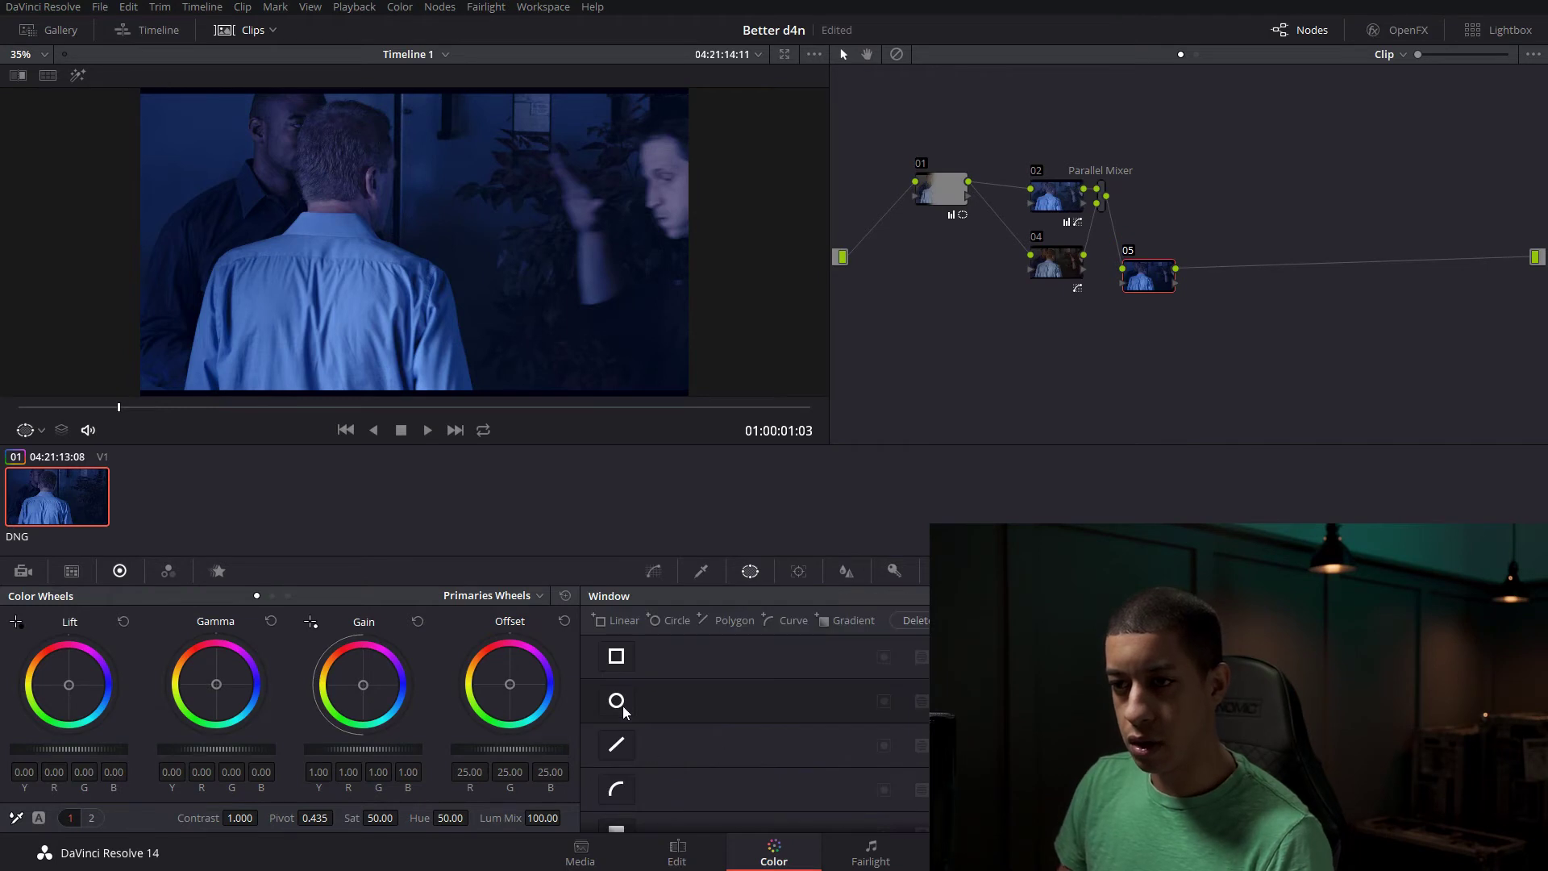
{"action": "scroll", "coordinate": [636, 774], "scroll_direction": "down", "scroll_amount": 1}
{"action": "left_click", "coordinate": [626, 809]}
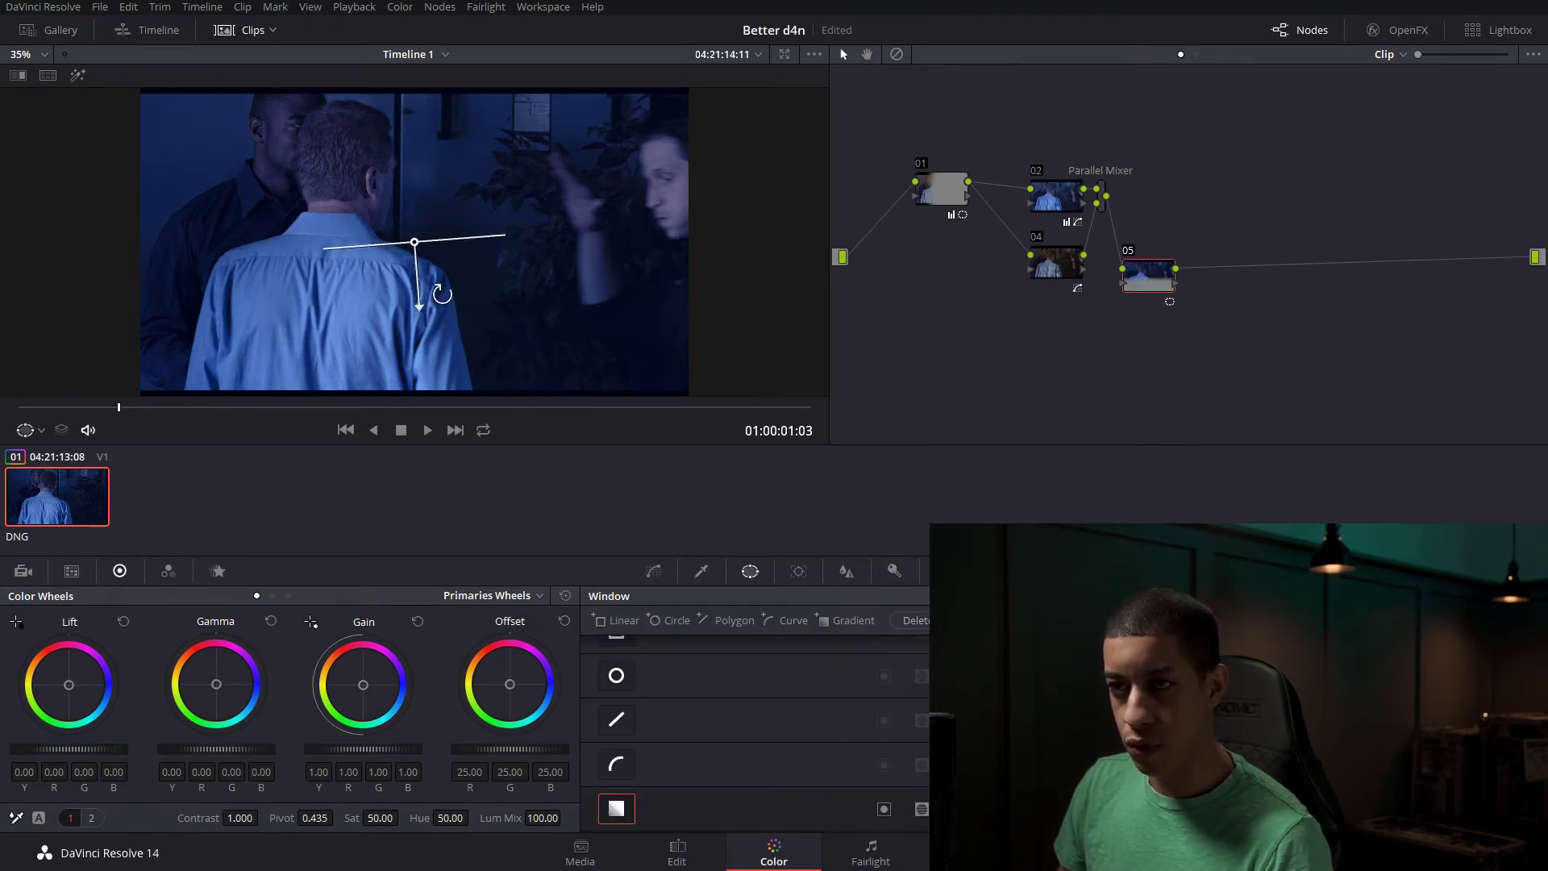
{"action": "left_click_drag", "start_coordinate": [441, 293], "coordinate": [535, 166]}
{"action": "left_click_drag", "start_coordinate": [432, 256], "coordinate": [309, 339]}
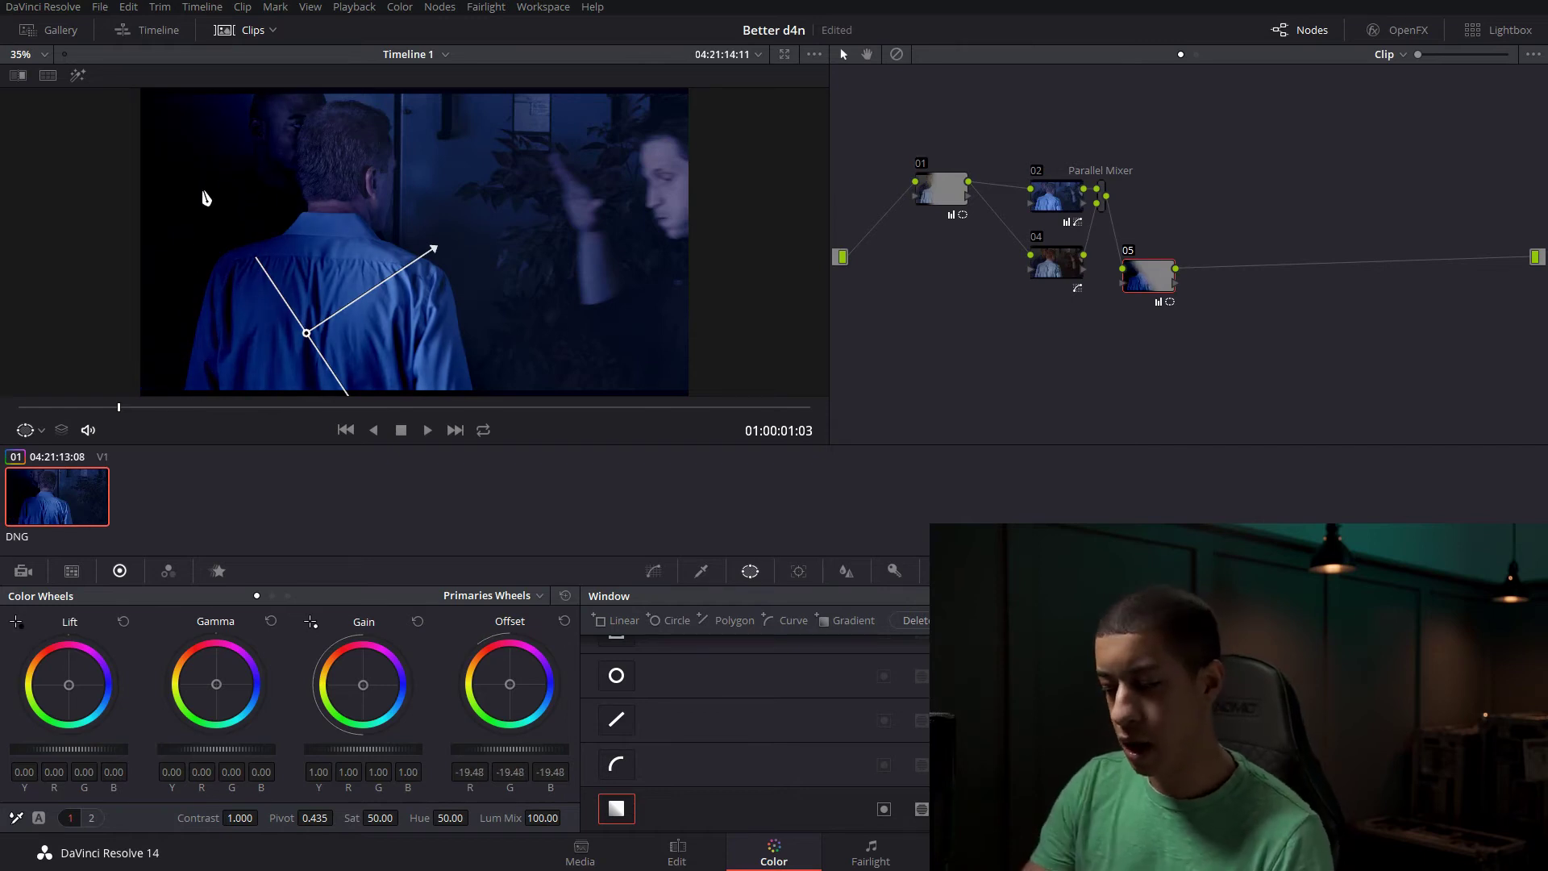
{"action": "key", "text": "ctrl+z"}
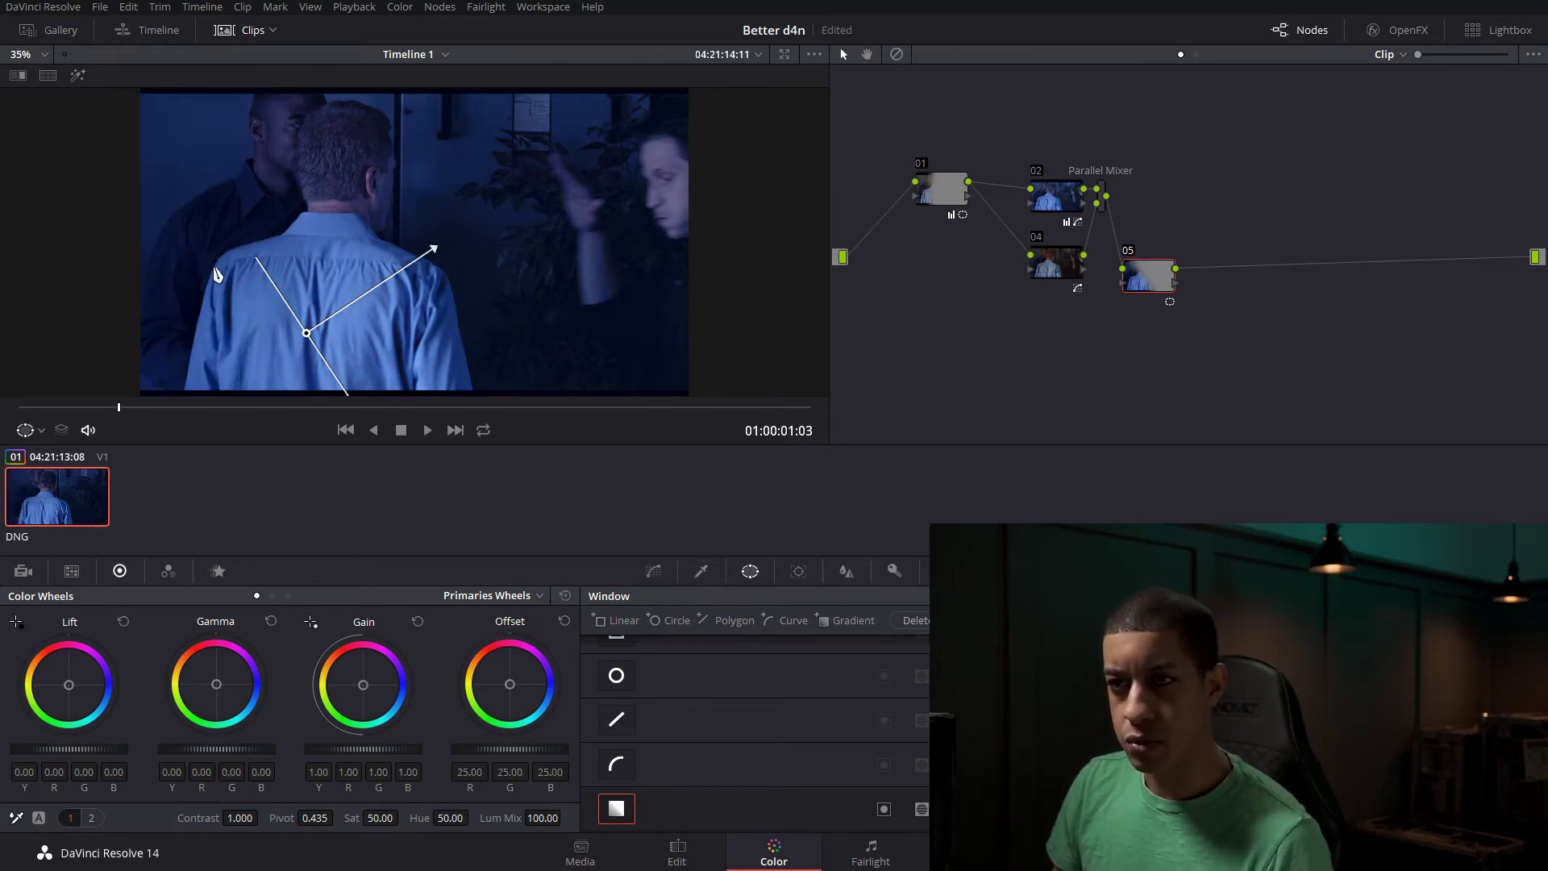
{"action": "left_click", "coordinate": [654, 571]}
Sample the light blue shirt with the qualifier, show the highlight matte, and refine its luminance range and softness.
{"action": "left_click", "coordinate": [701, 571]}
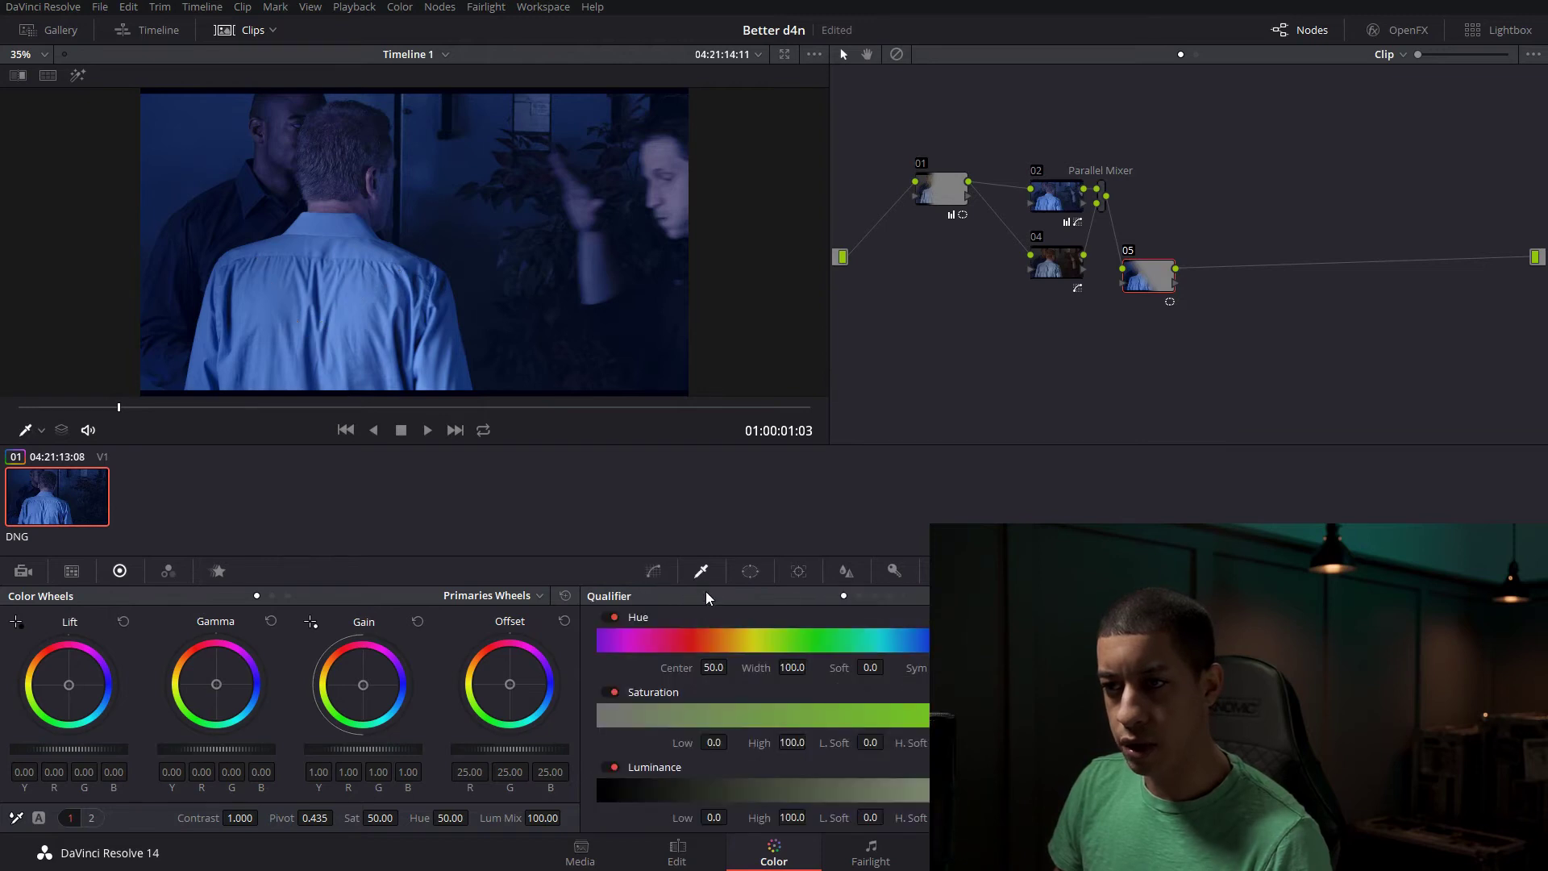
{"action": "left_click", "coordinate": [371, 296]}
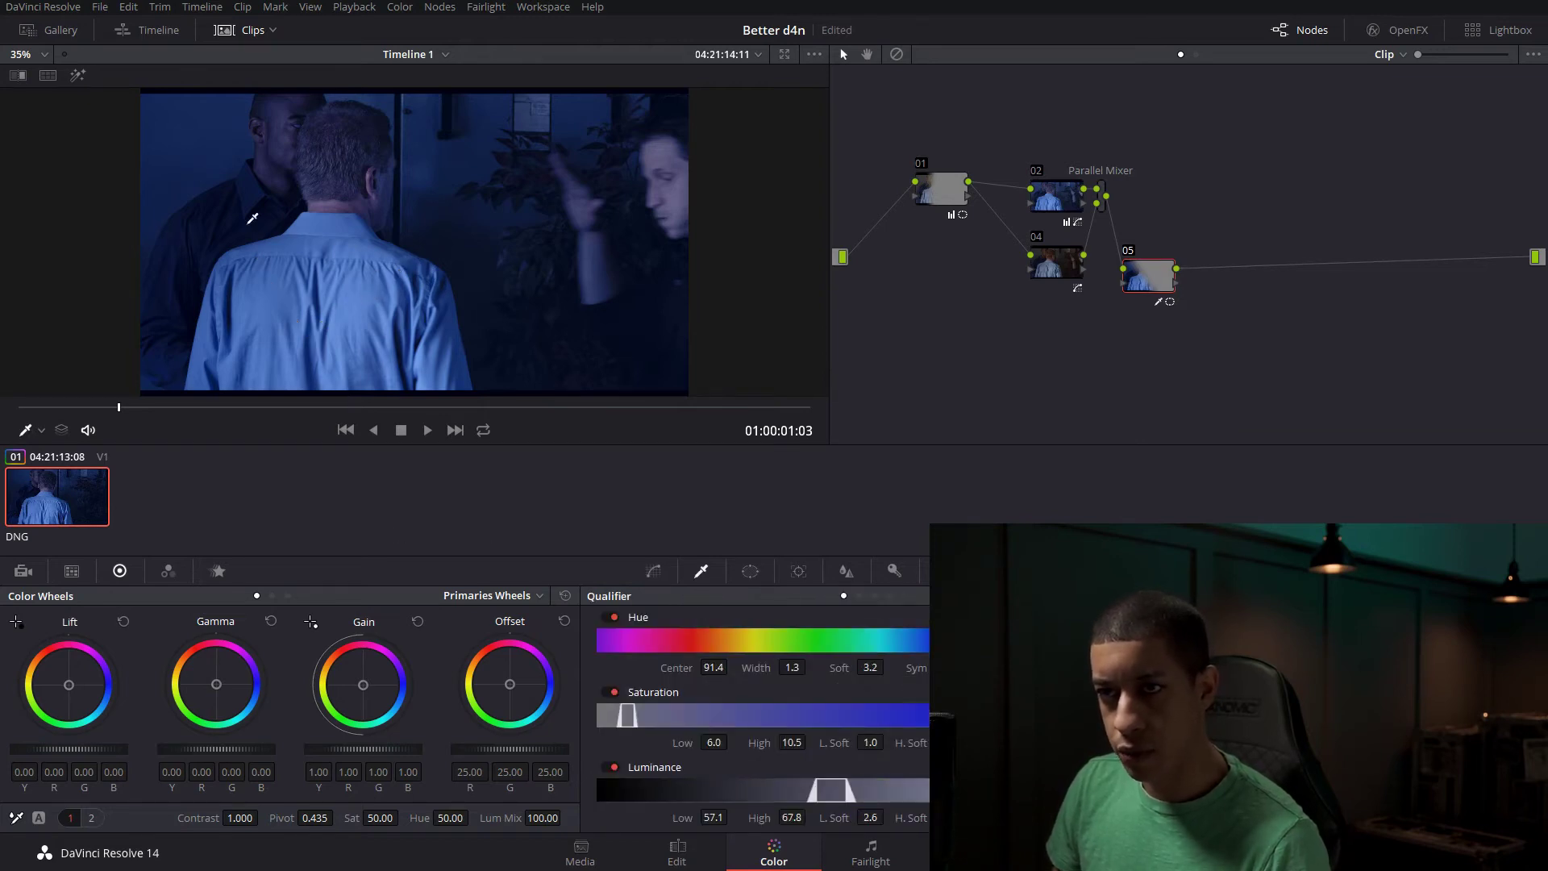
{"action": "left_click", "coordinate": [77, 75]}
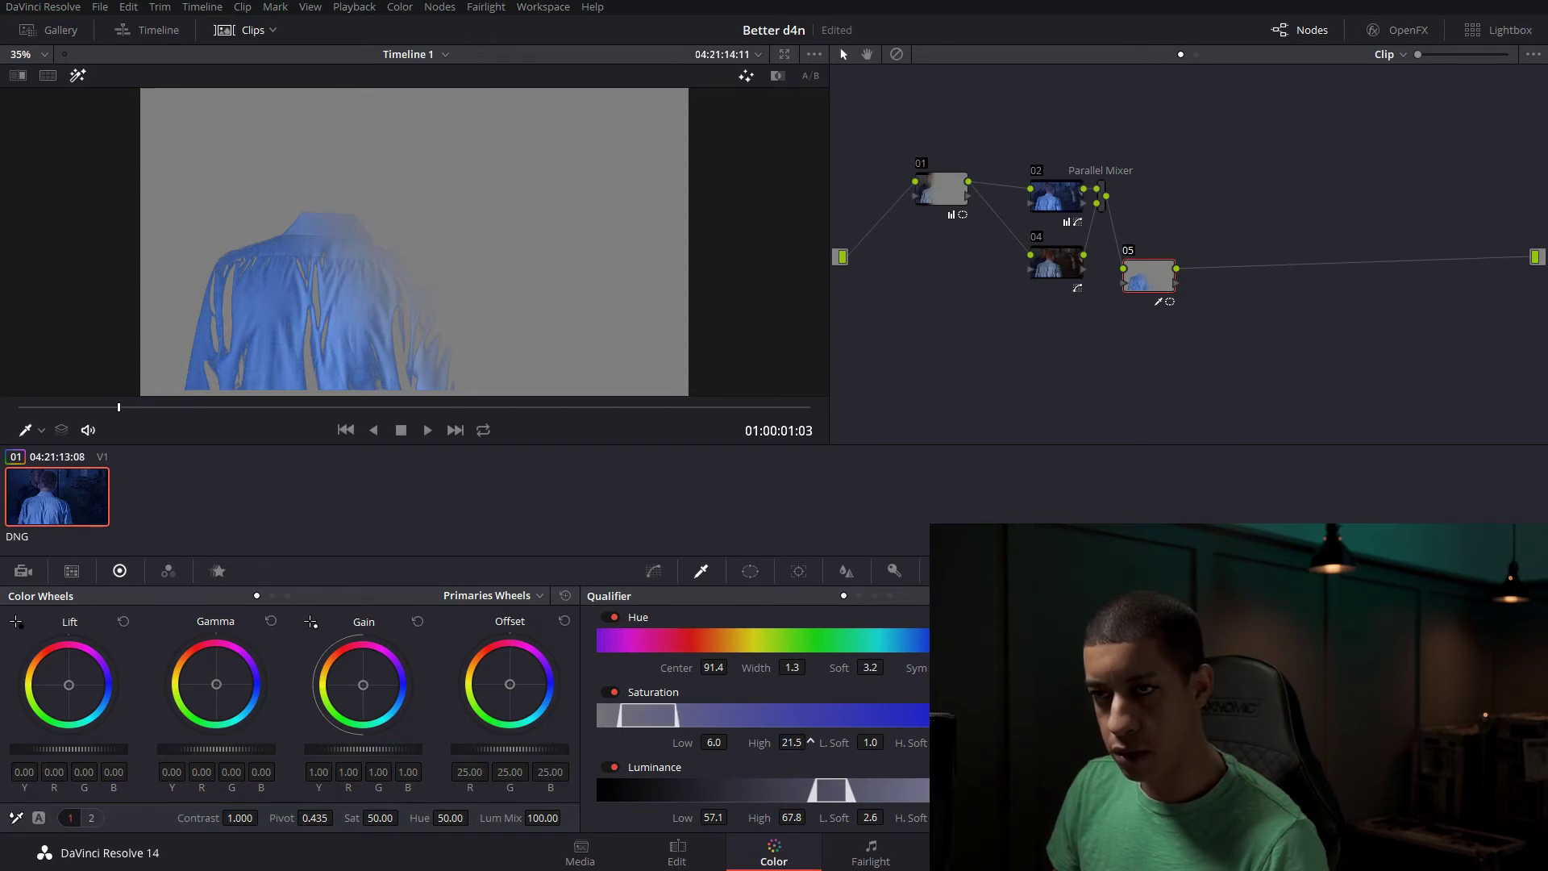
{"action": "left_click_drag", "start_coordinate": [871, 818], "coordinate": [888, 816]}
{"action": "left_click_drag", "start_coordinate": [791, 818], "coordinate": [811, 817]}
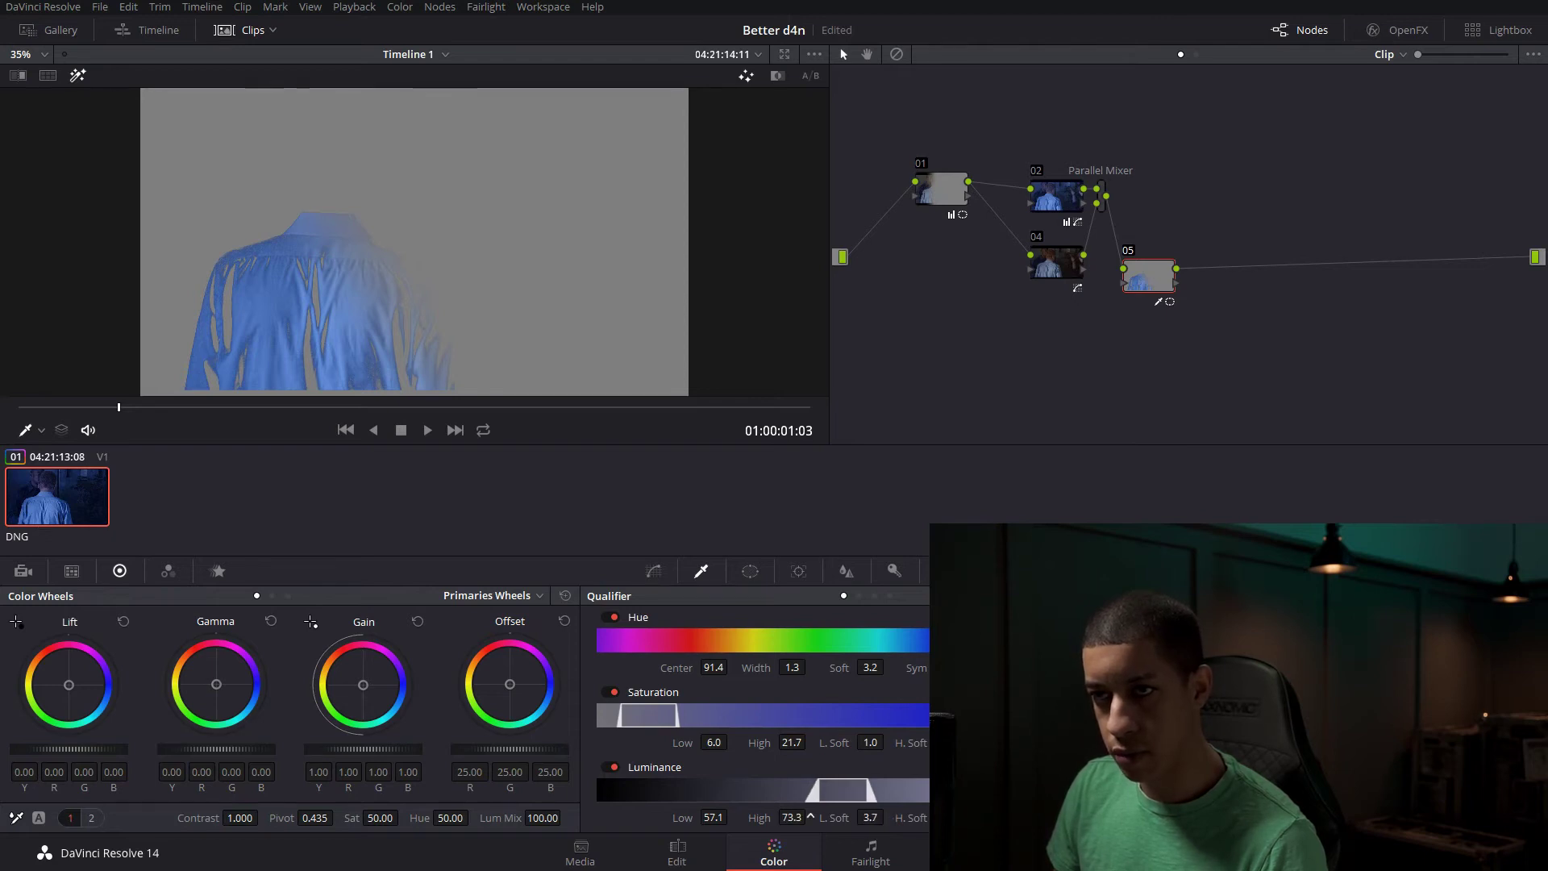
{"action": "left_click_drag", "start_coordinate": [689, 817], "coordinate": [675, 817]}
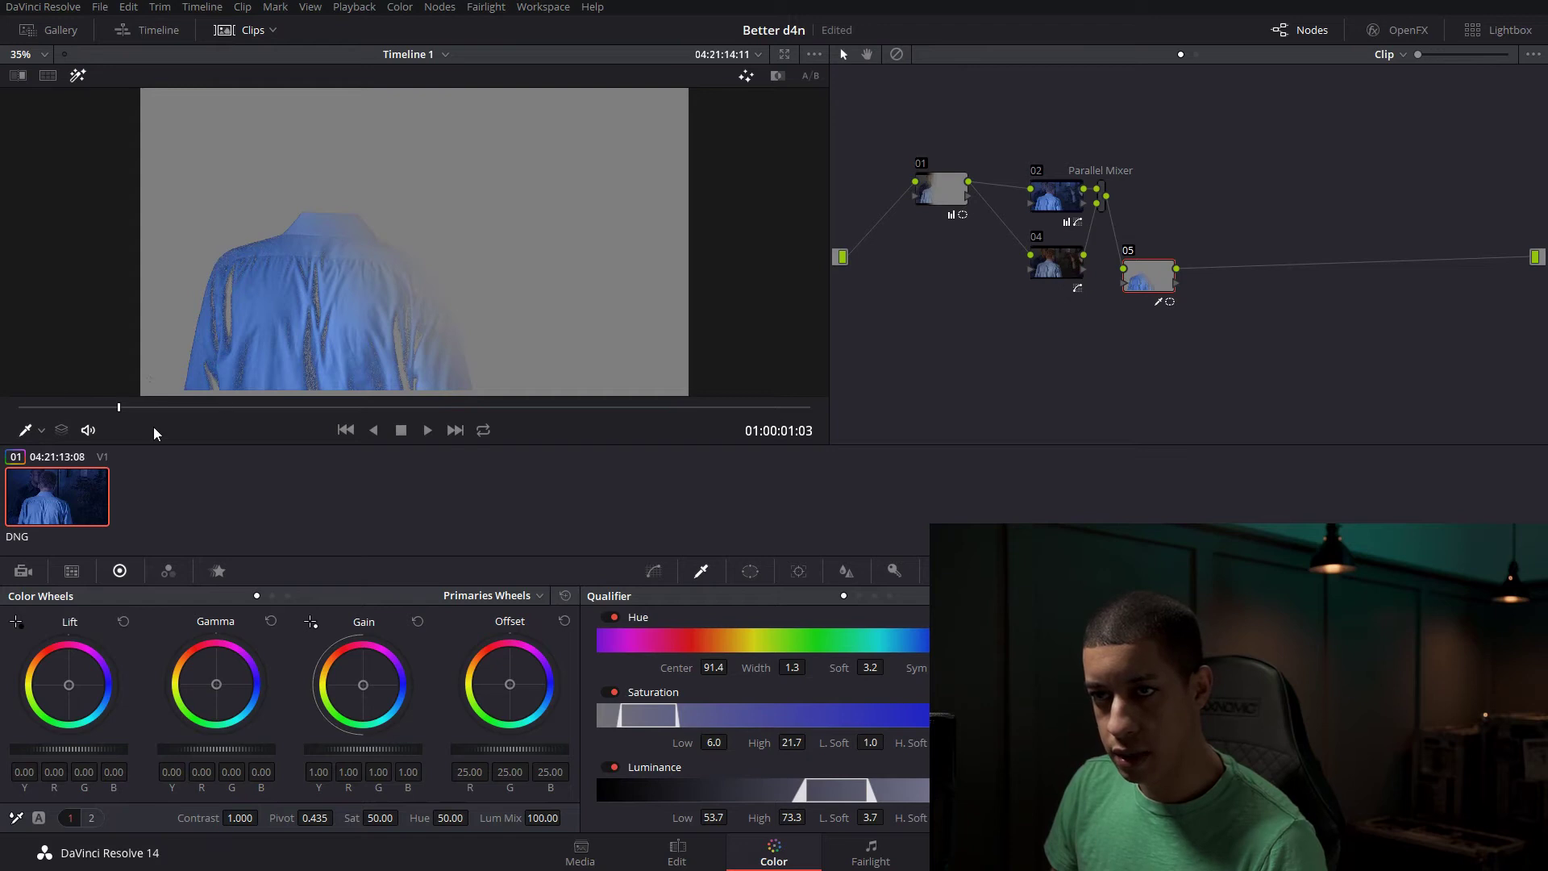
Widen the shirt matte's hue range, lower its saturation minimum and softness, then turn highlight off.
{"action": "left_click_drag", "start_coordinate": [169, 416], "coordinate": [253, 425]}
{"action": "left_click_drag", "start_coordinate": [792, 666], "coordinate": [810, 665]}
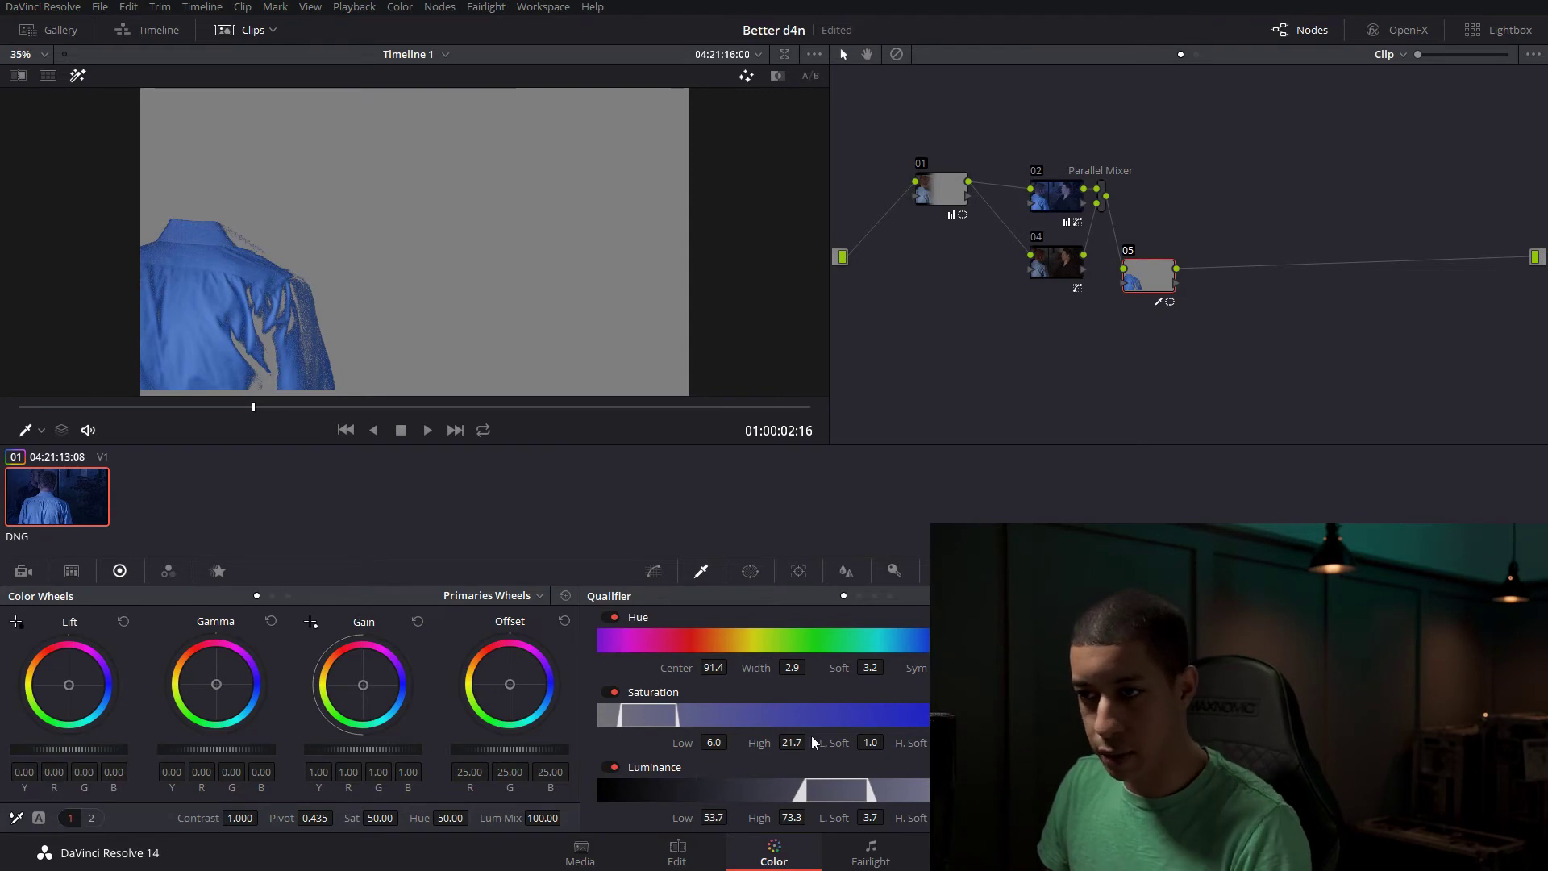
{"action": "left_click_drag", "start_coordinate": [873, 742], "coordinate": [885, 743]}
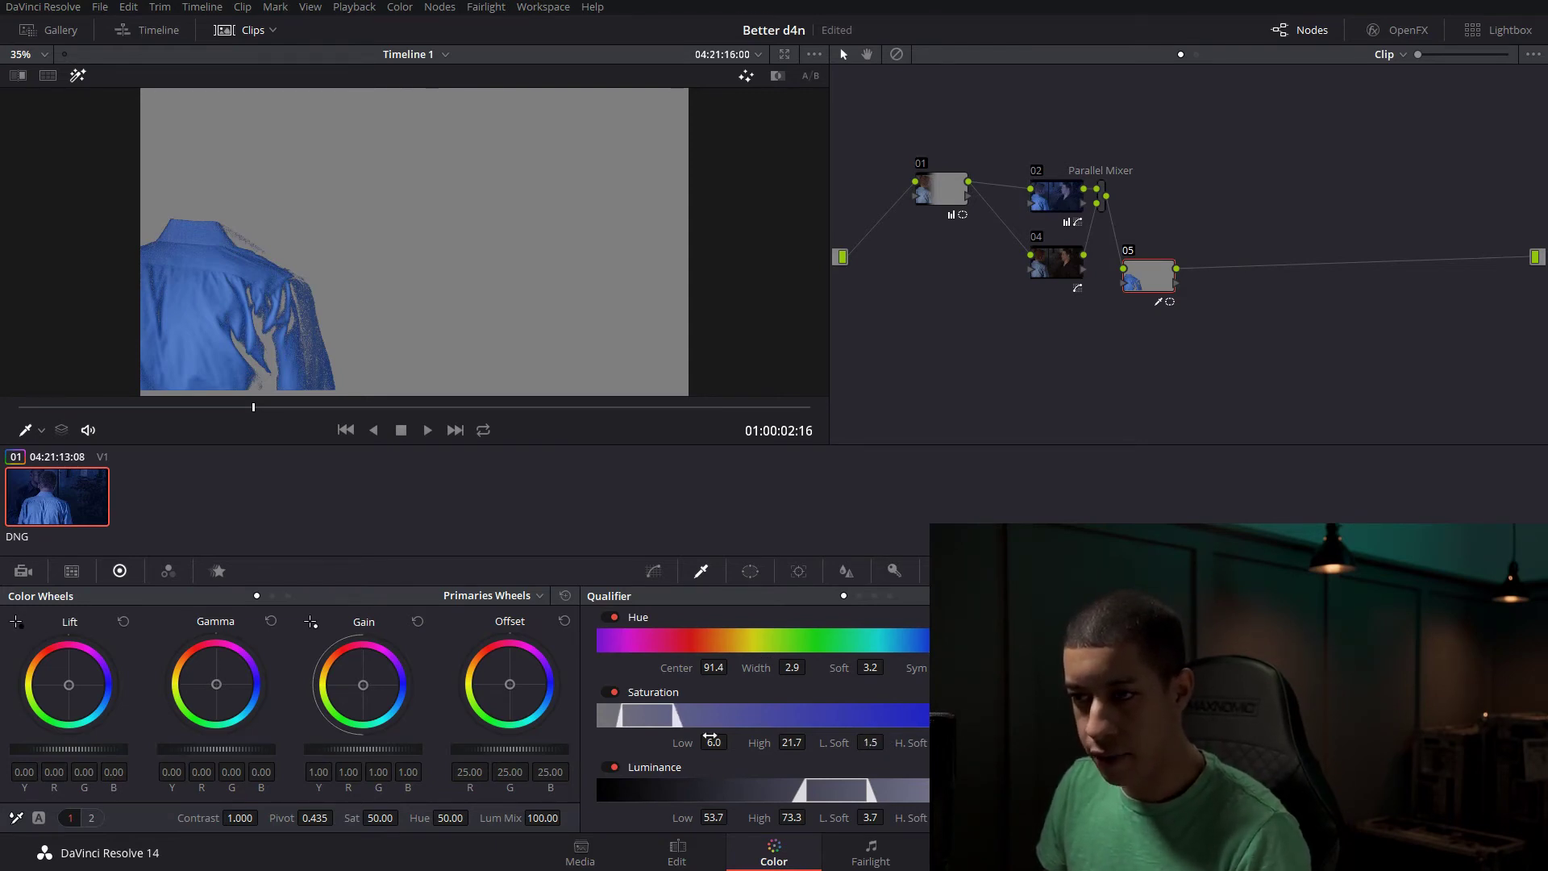
{"action": "left_click_drag", "start_coordinate": [710, 737], "coordinate": [697, 737]}
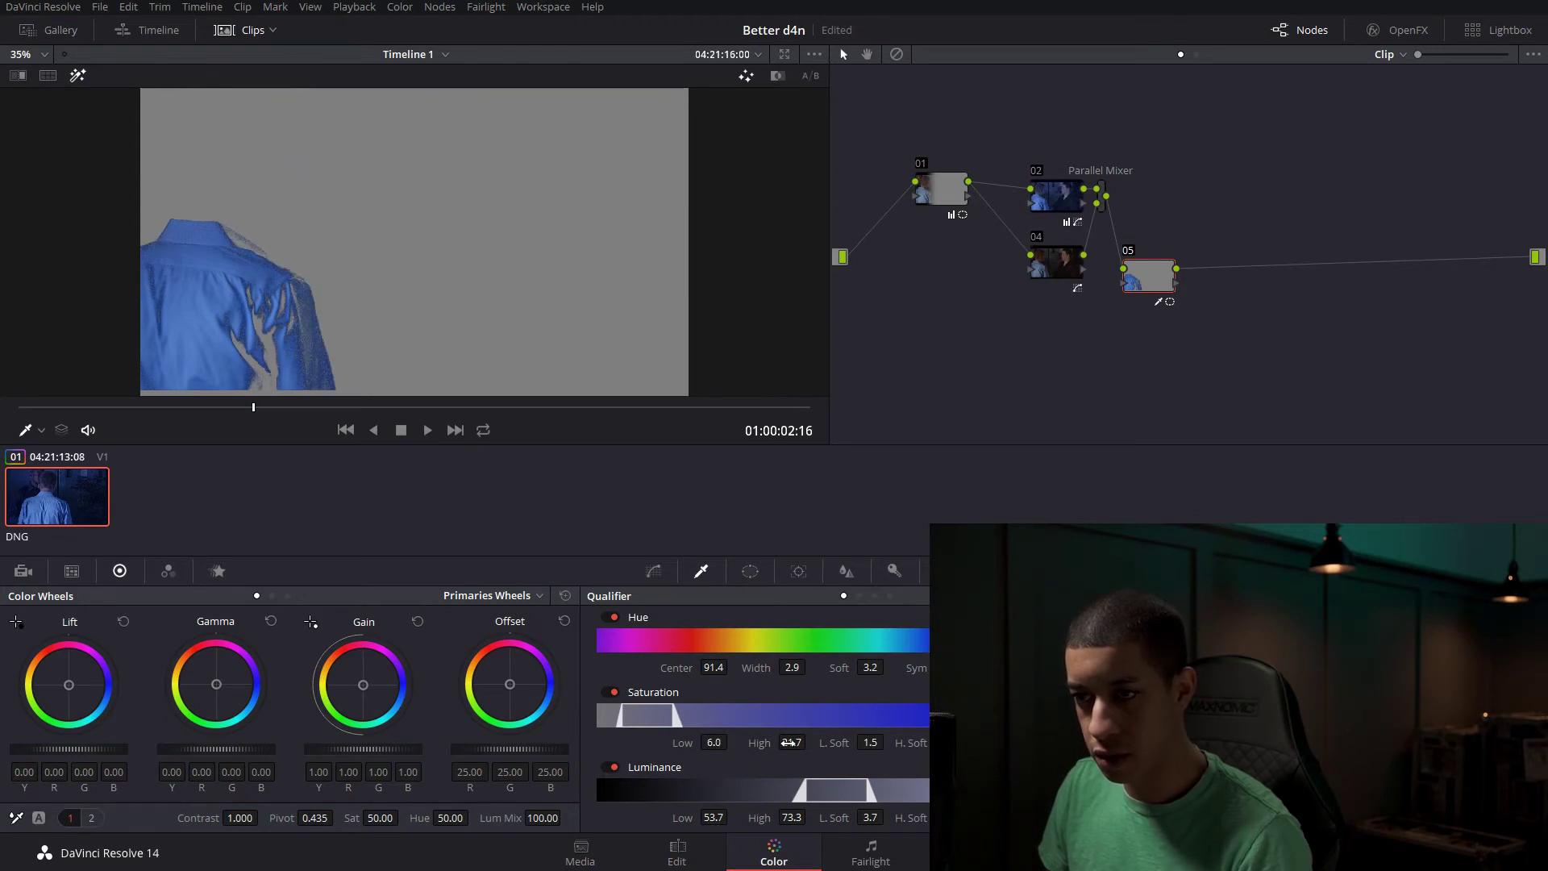
{"action": "left_click", "coordinate": [77, 75]}
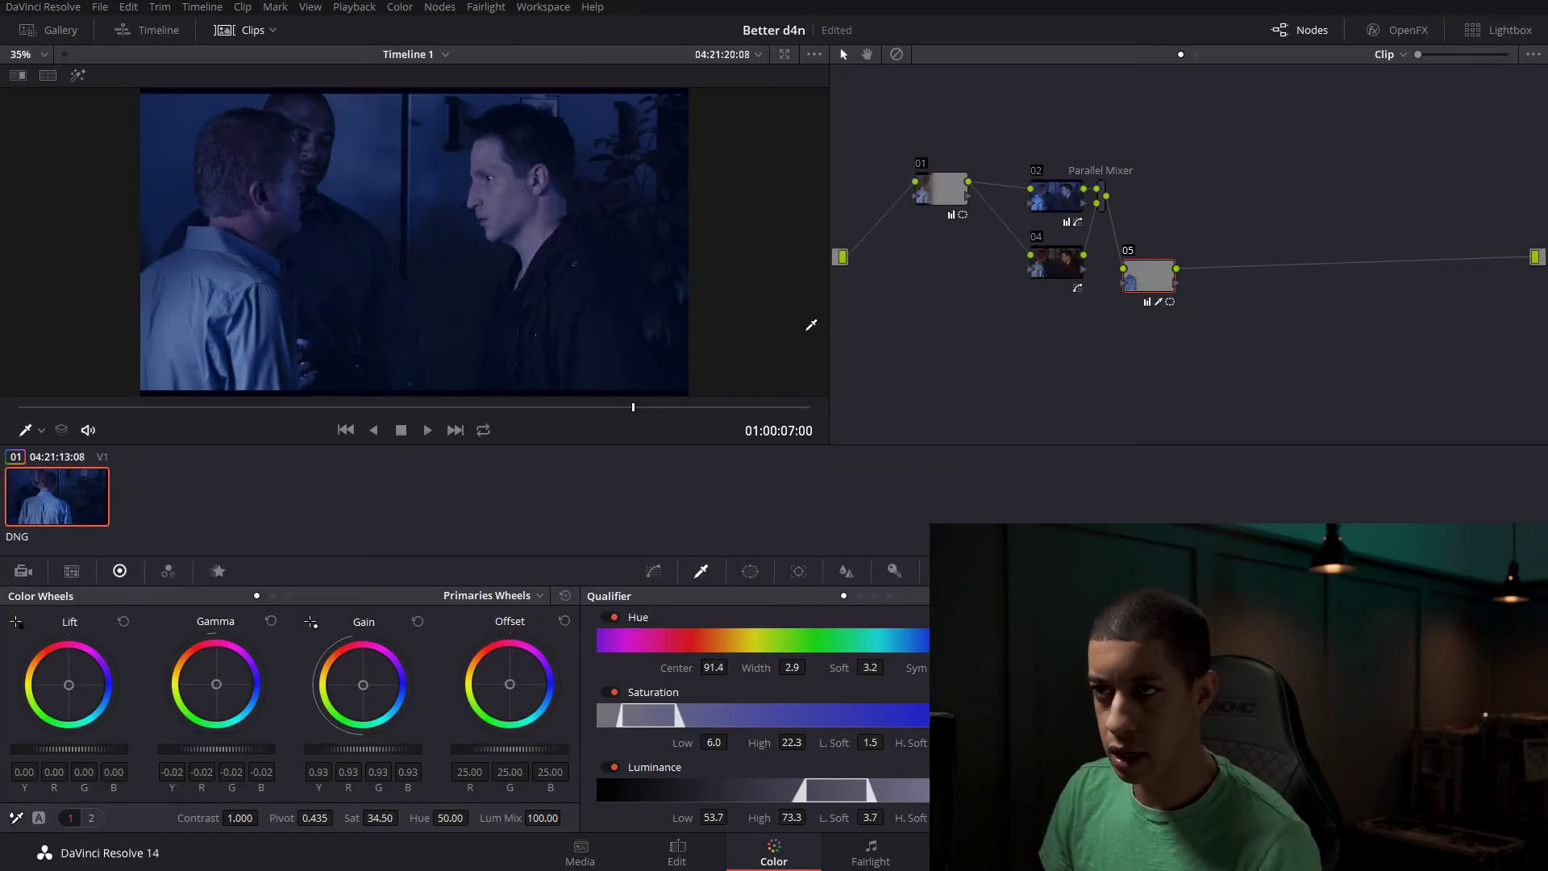
Add serial node 06 after node 05.
{"action": "key", "text": "alt+s"}
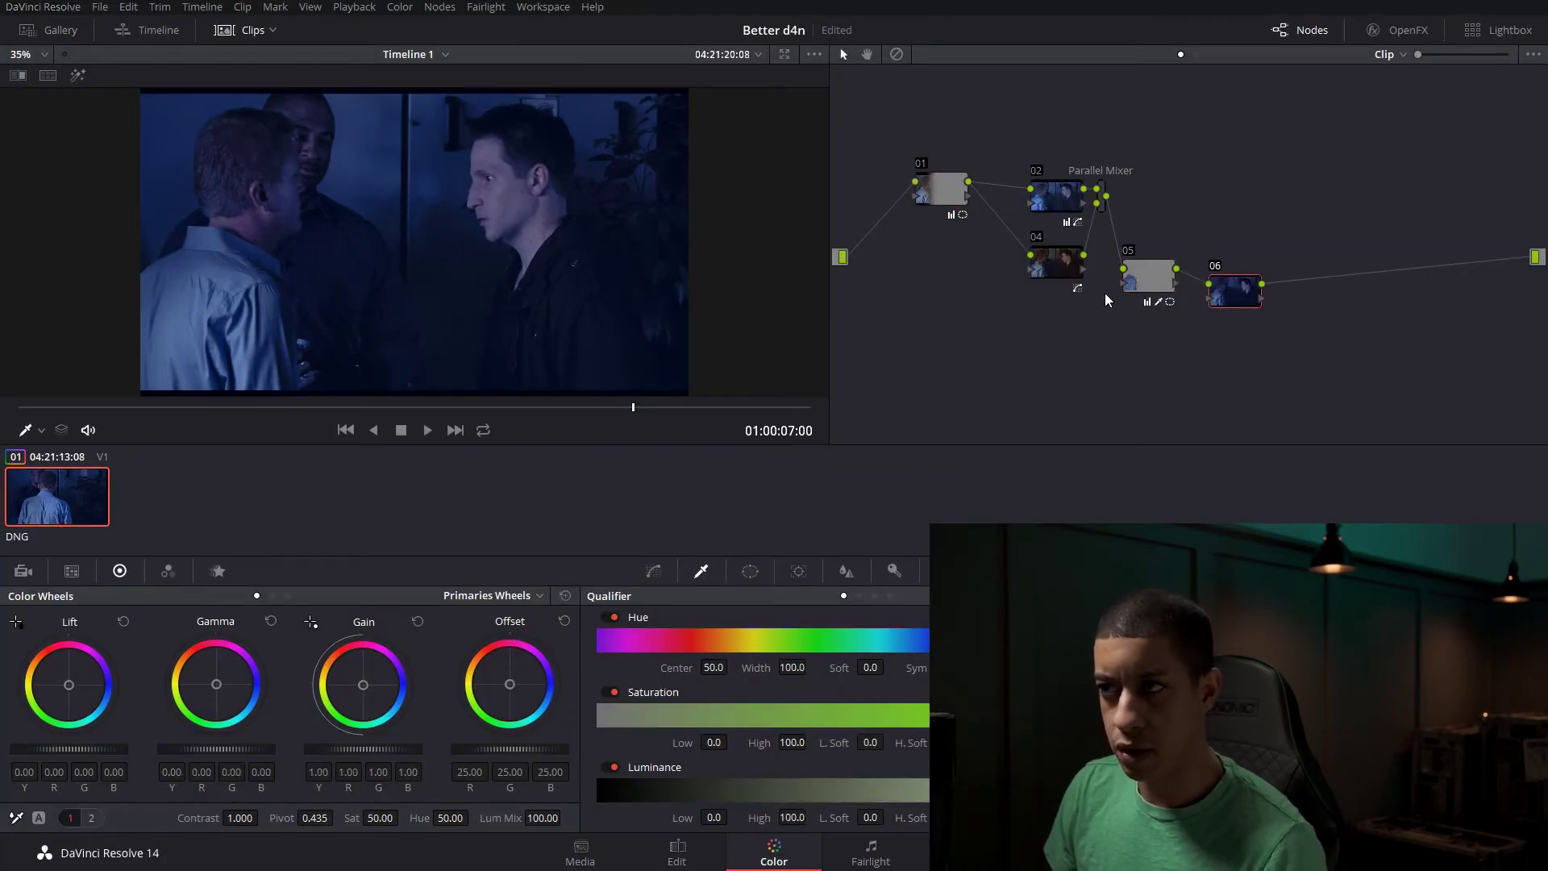
On node 06, switch Curves to Hue Vs Sat and move the saturation dip onto the purple hues.
{"action": "scroll", "coordinate": [680, 378], "scroll_direction": "up", "scroll_amount": 8}
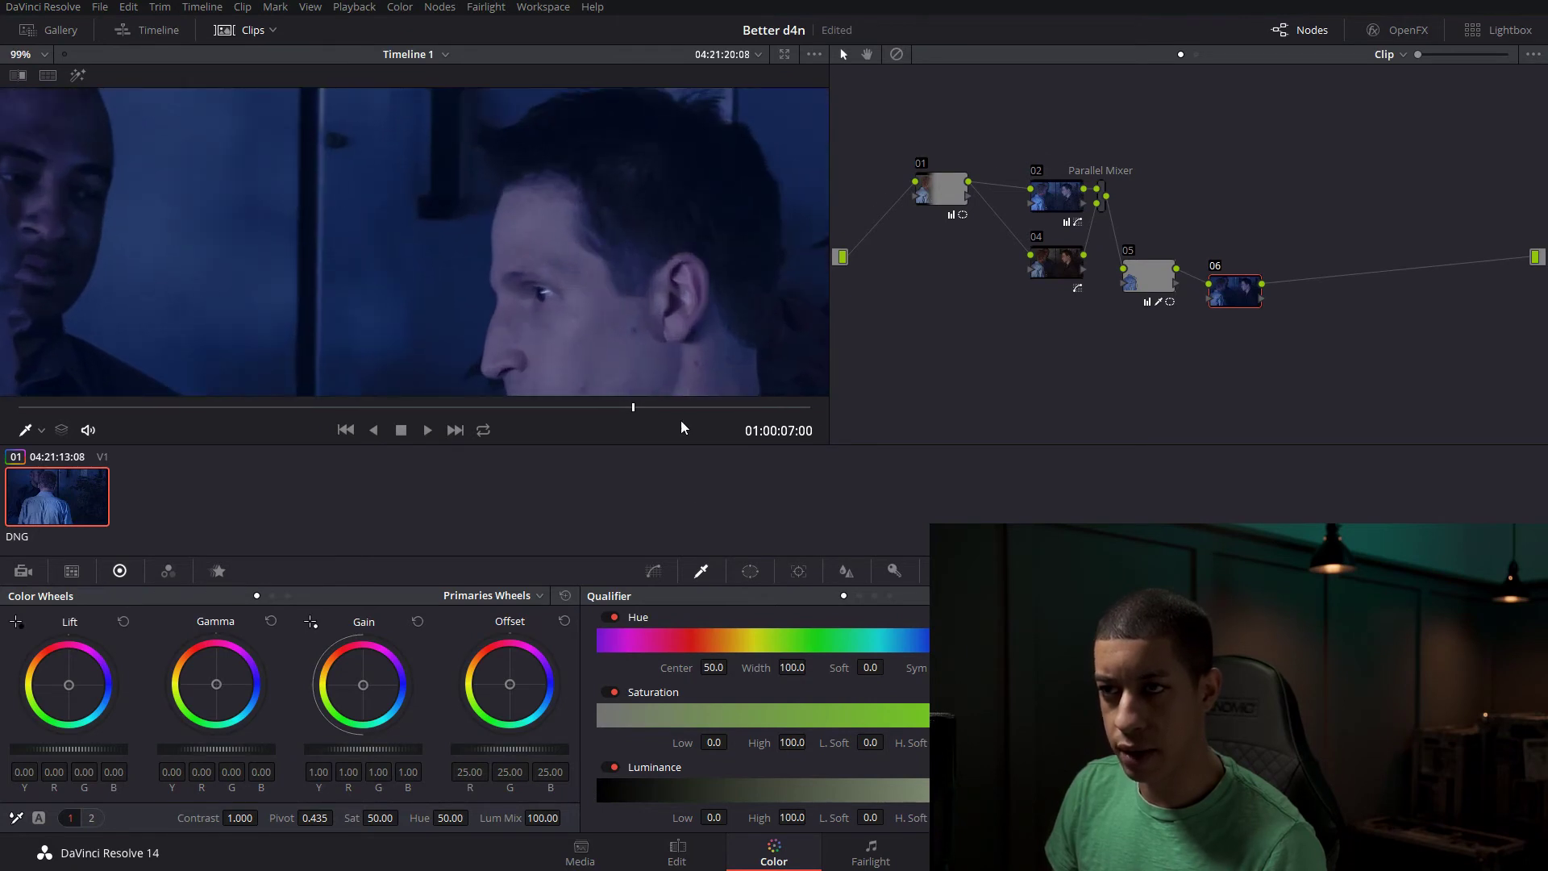
{"action": "left_click", "coordinate": [653, 569]}
{"action": "left_click", "coordinate": [888, 597]}
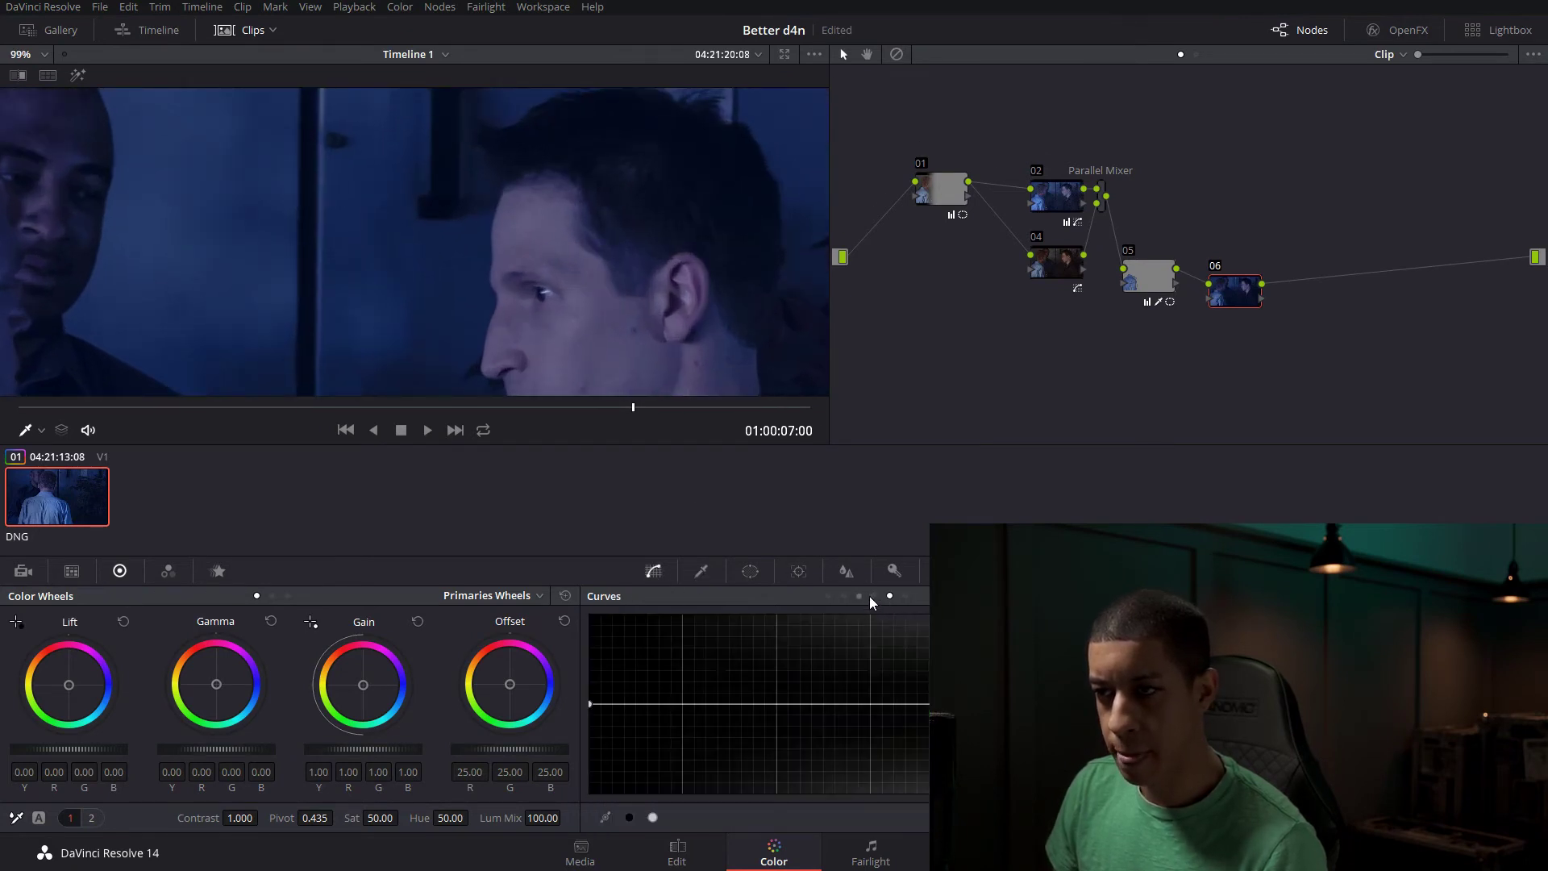
{"action": "left_click", "coordinate": [843, 596]}
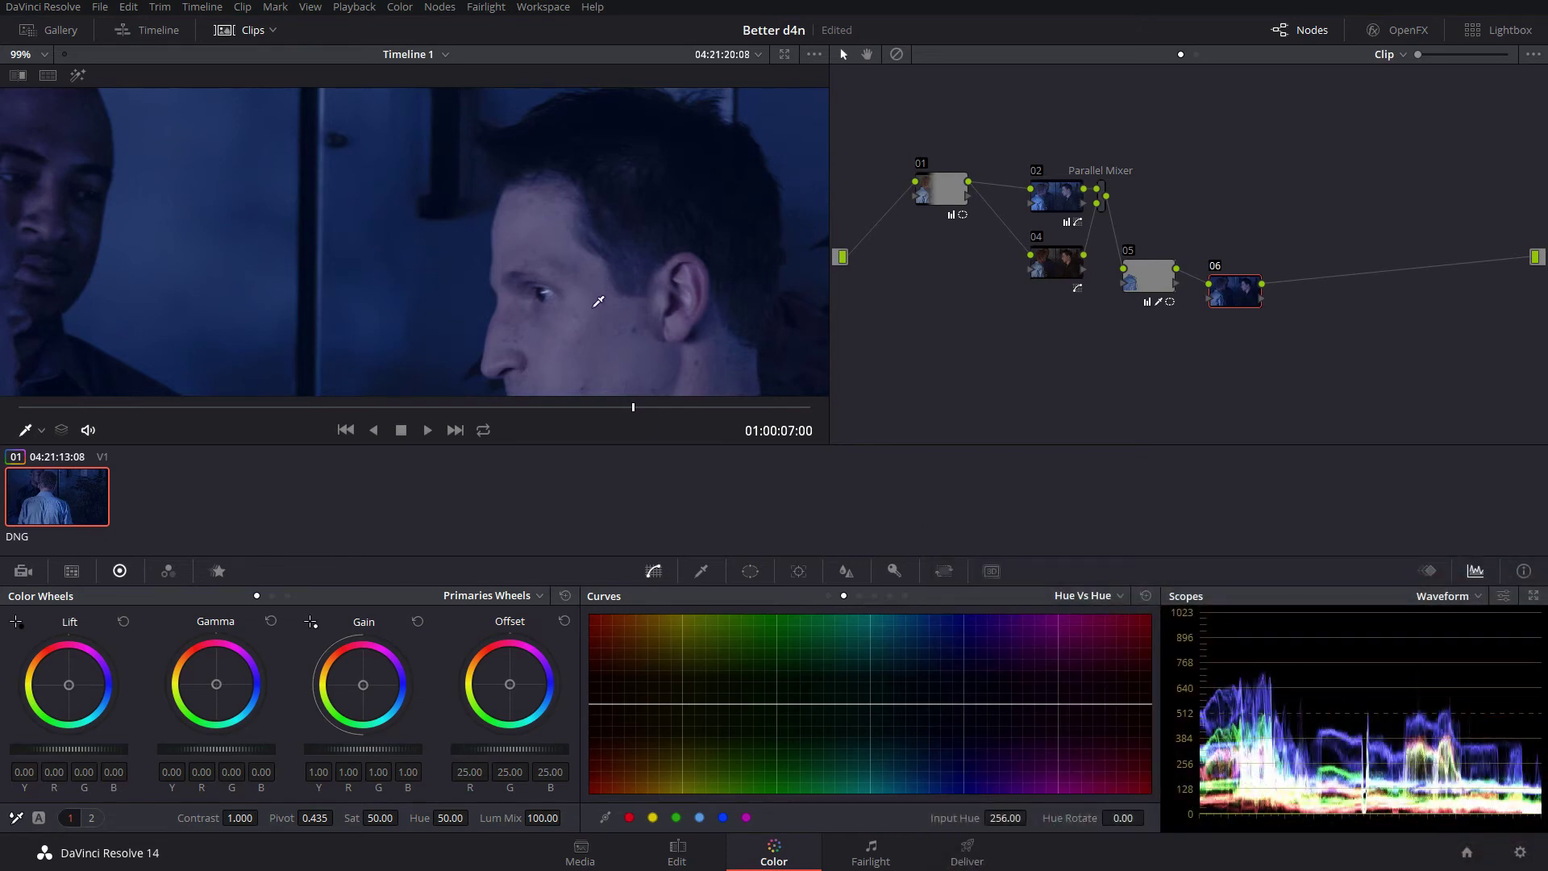
{"action": "left_click", "coordinate": [1102, 595]}
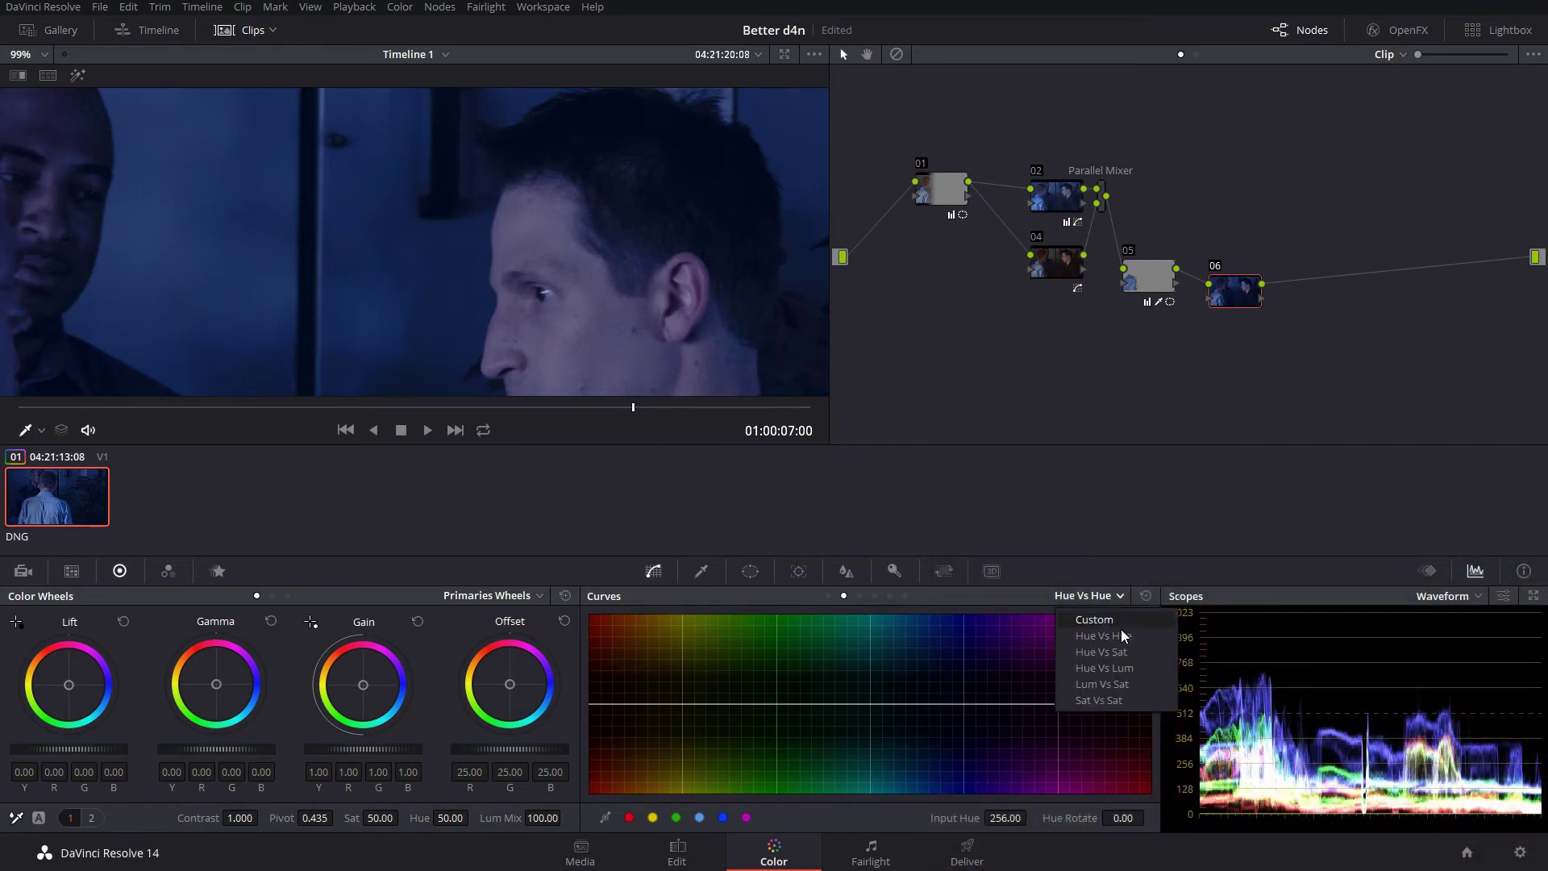
{"action": "left_click", "coordinate": [1119, 654]}
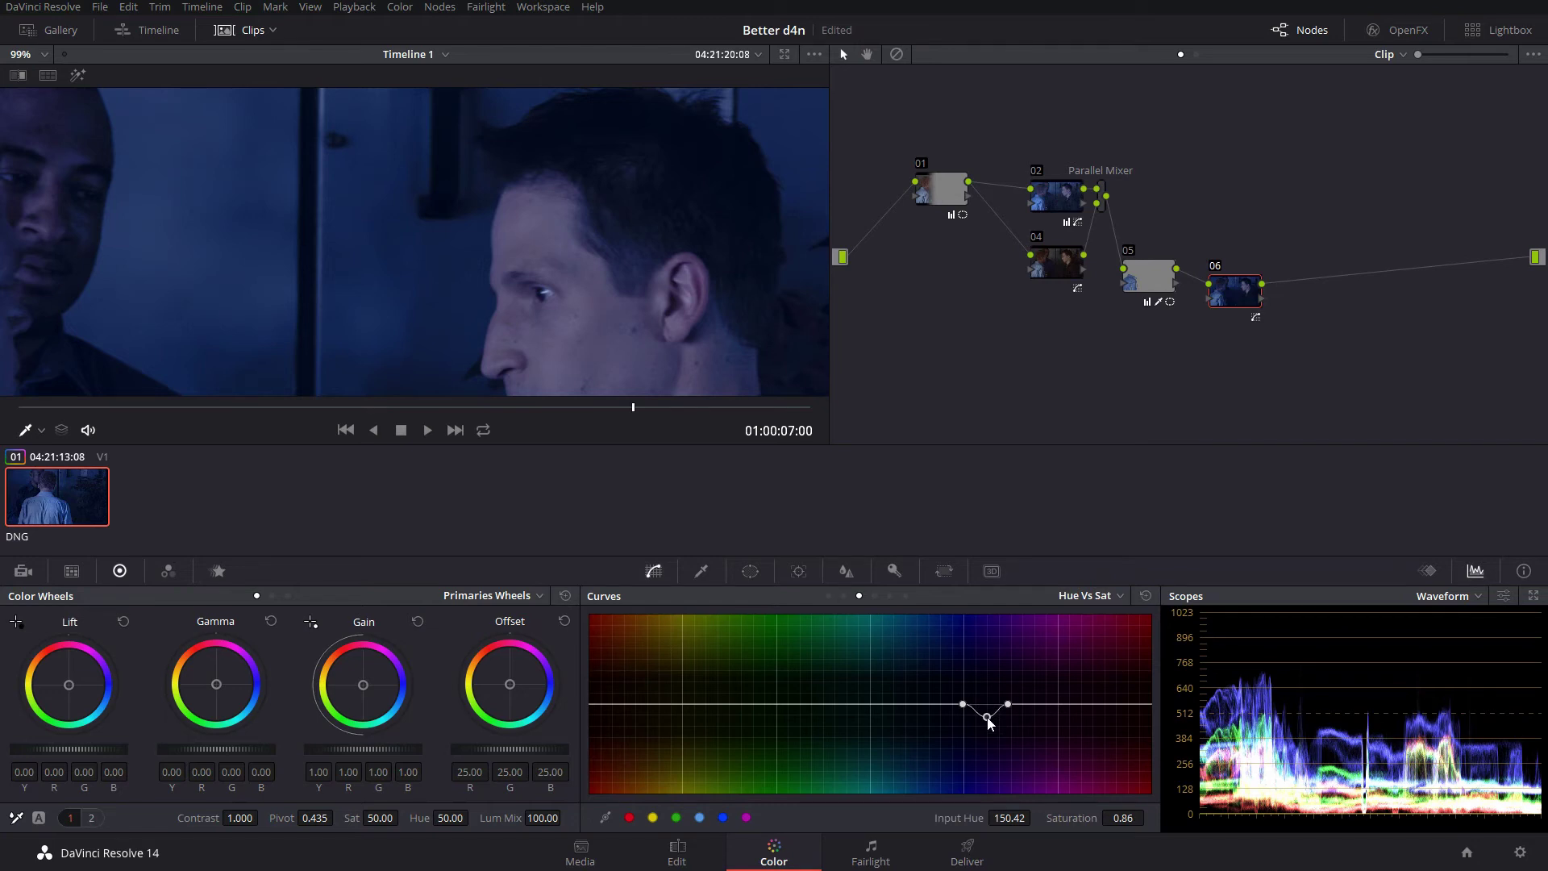
{"action": "left_click_drag", "start_coordinate": [1010, 711], "coordinate": [952, 709]}
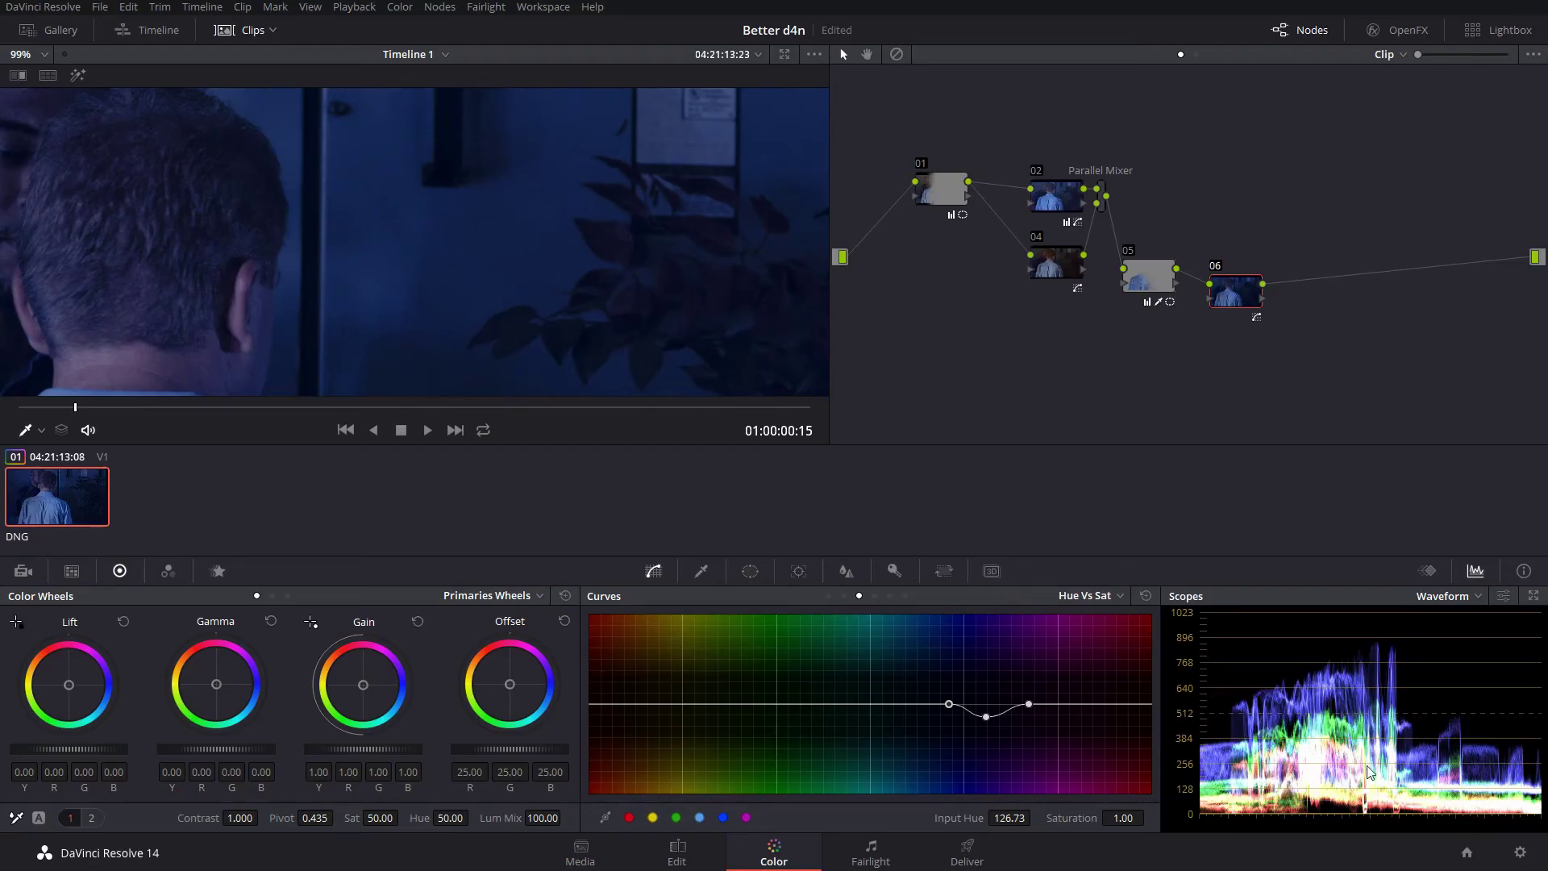
{"action": "key", "text": "shift+z"}
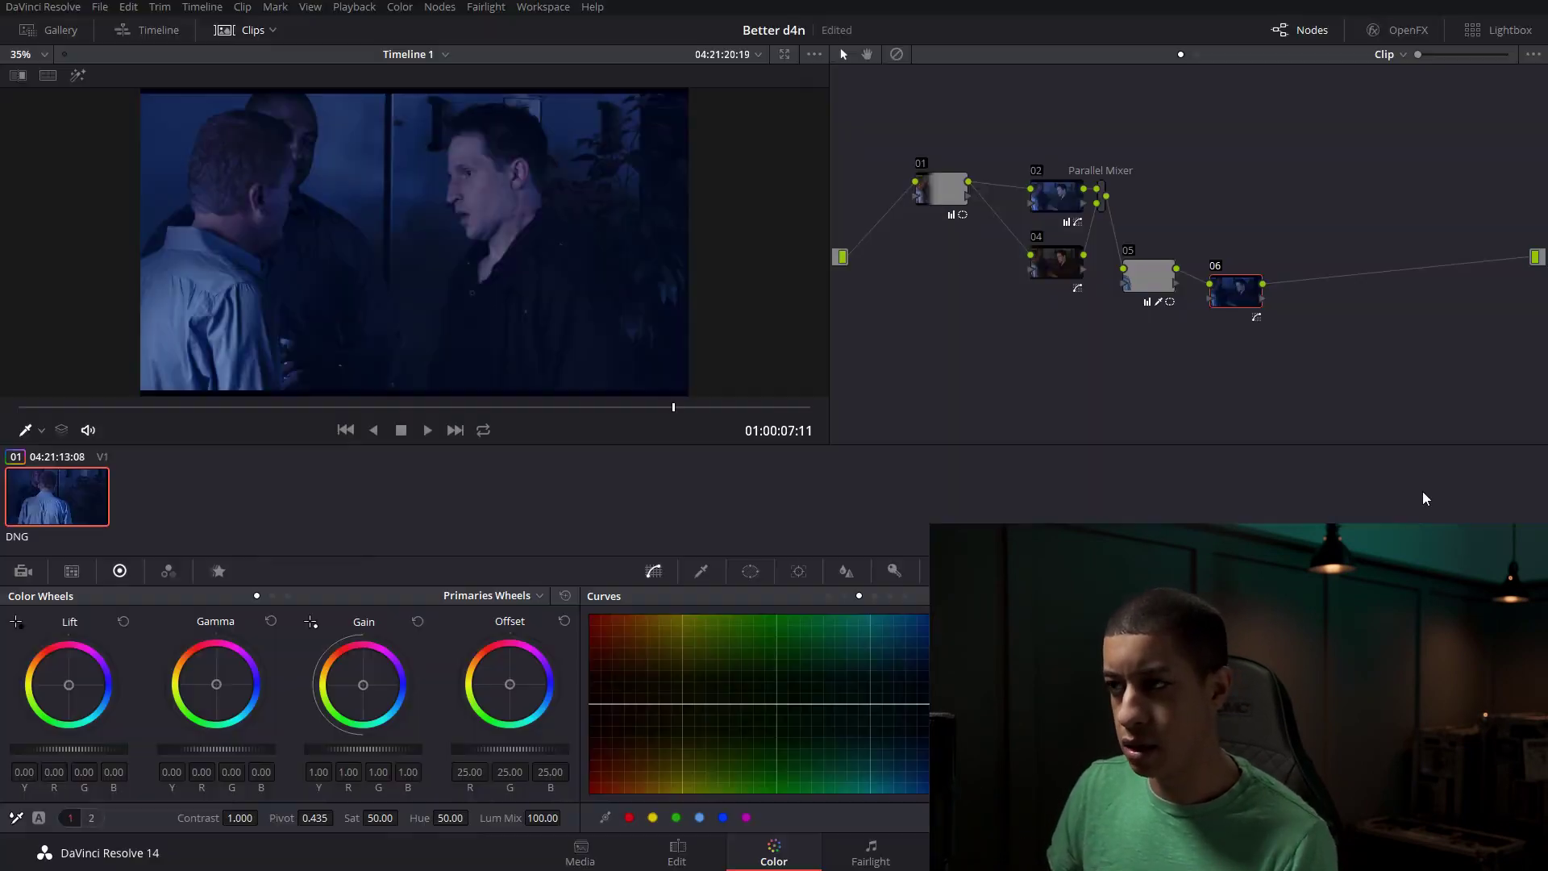
Give node 07 a wide, tilted oval circle window, then view node 05's gradient key as a matte.
{"action": "left_click_drag", "start_coordinate": [1289, 310], "coordinate": [1312, 343]}
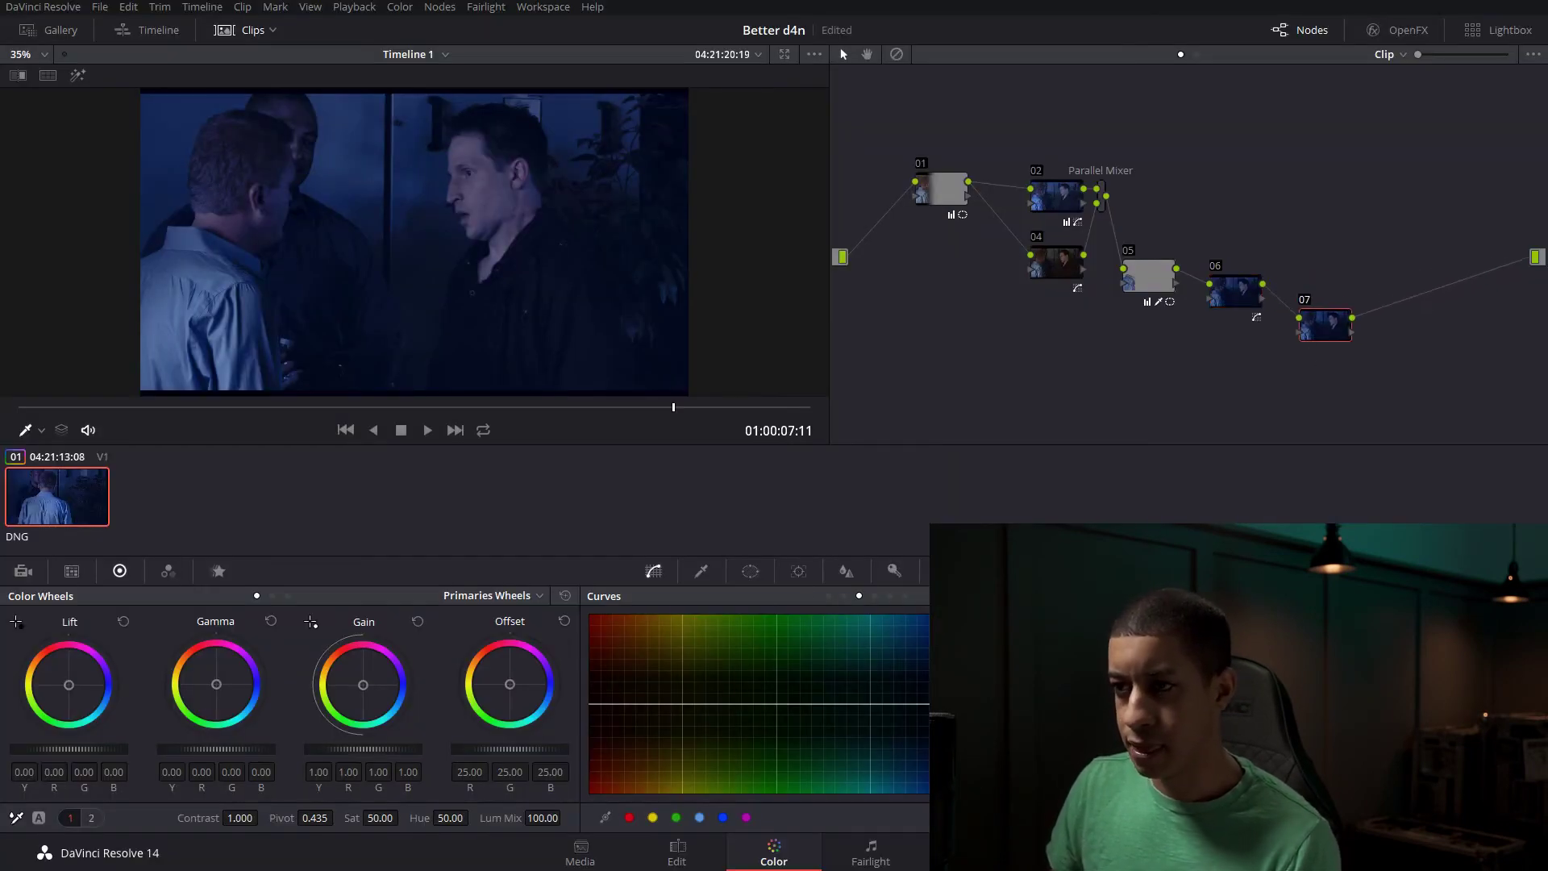
{"action": "left_click", "coordinate": [750, 570]}
{"action": "left_click", "coordinate": [617, 676]}
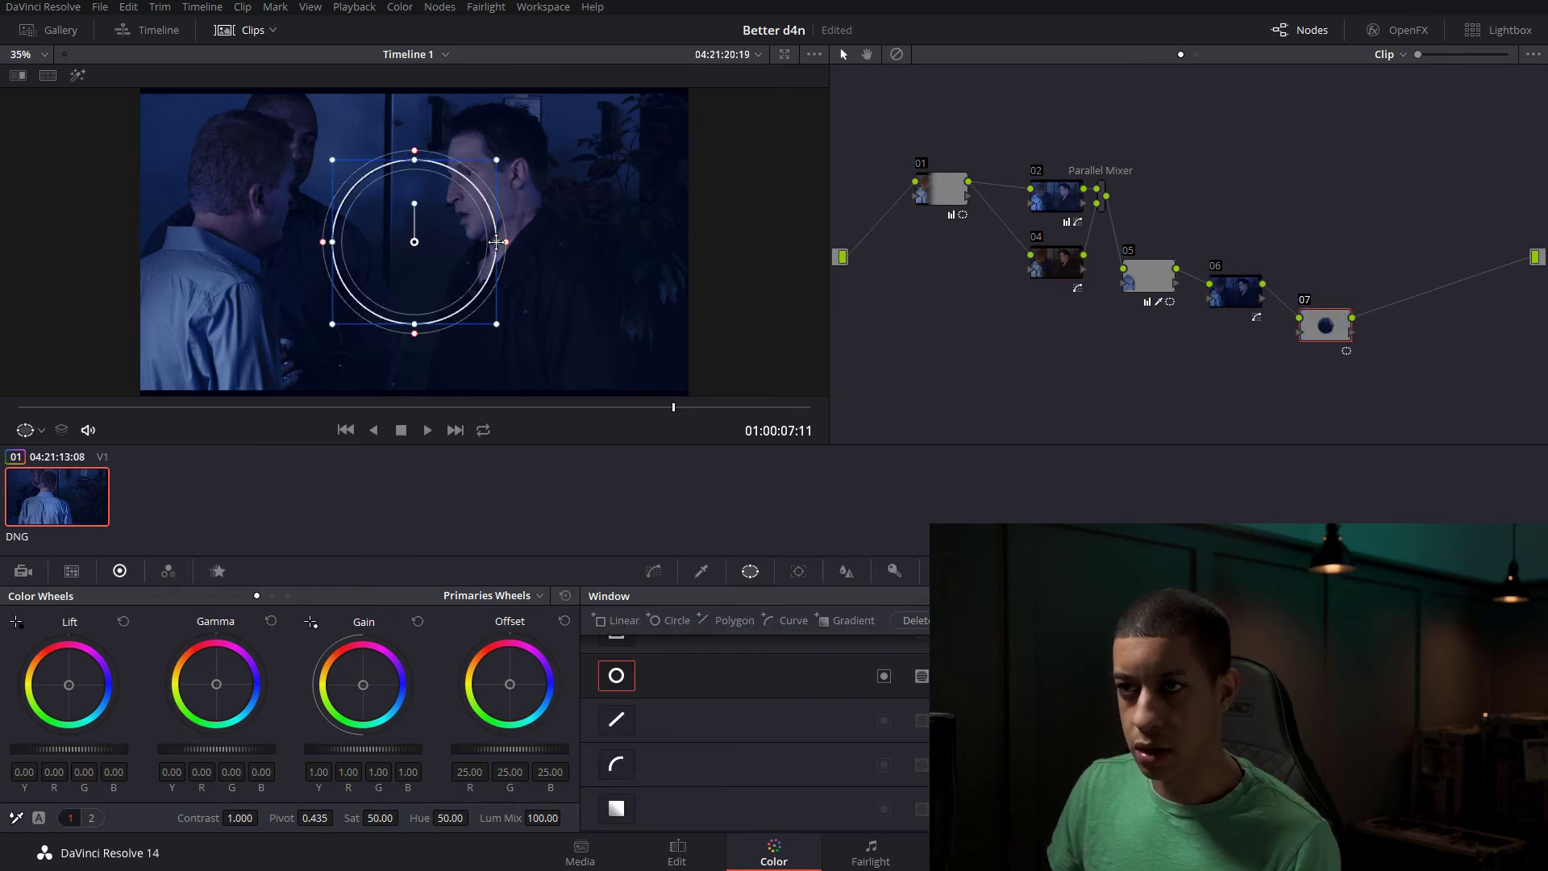
{"action": "left_click_drag", "start_coordinate": [496, 242], "coordinate": [710, 249]}
{"action": "left_click_drag", "start_coordinate": [414, 204], "coordinate": [370, 187]}
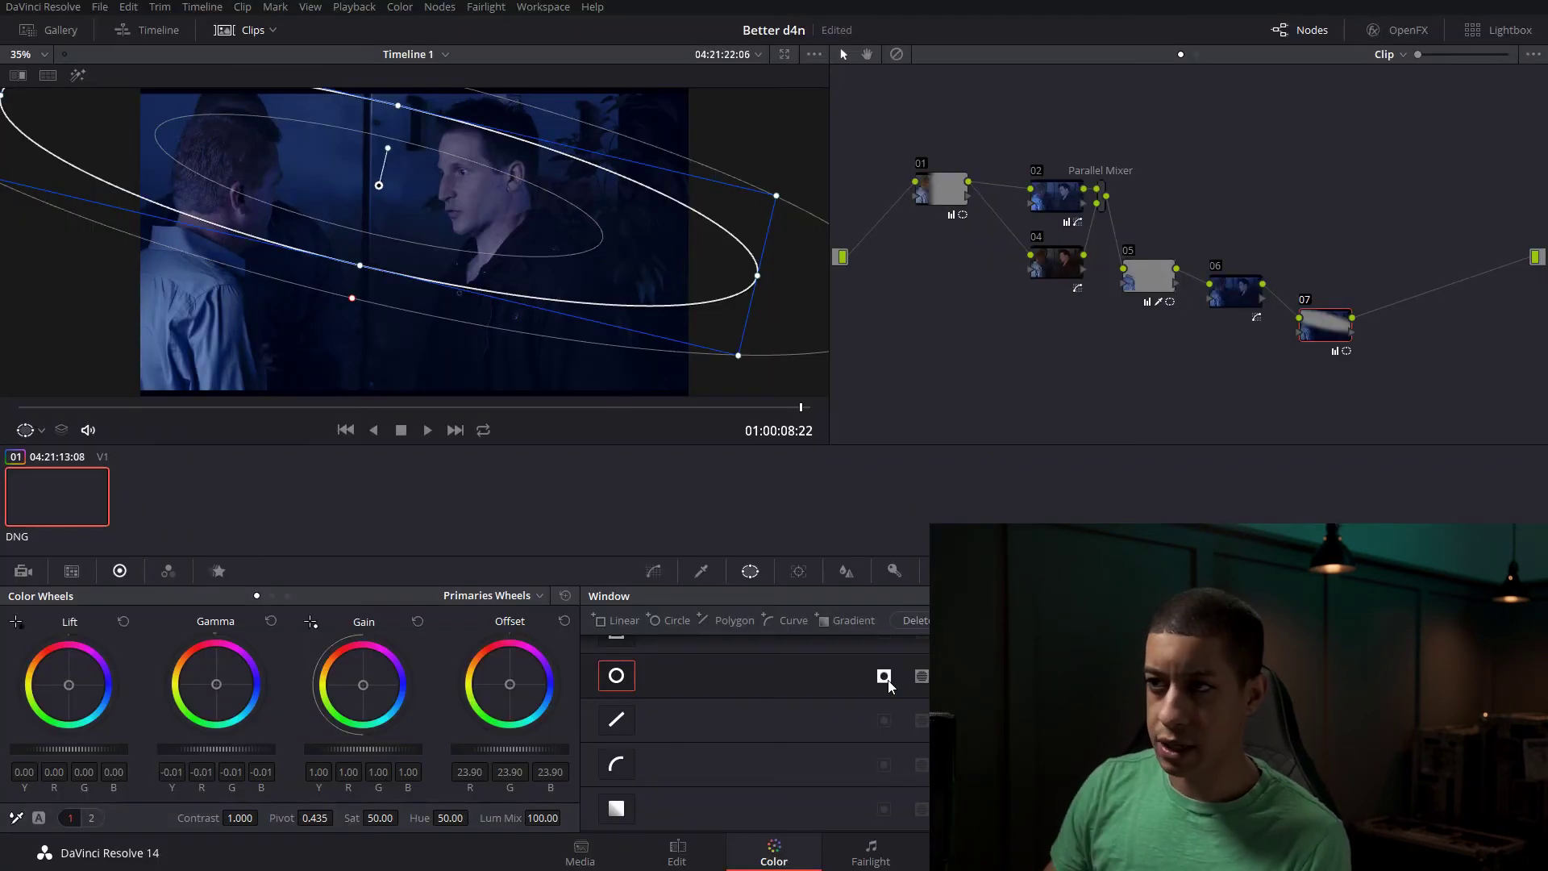
{"action": "left_click", "coordinate": [1151, 286]}
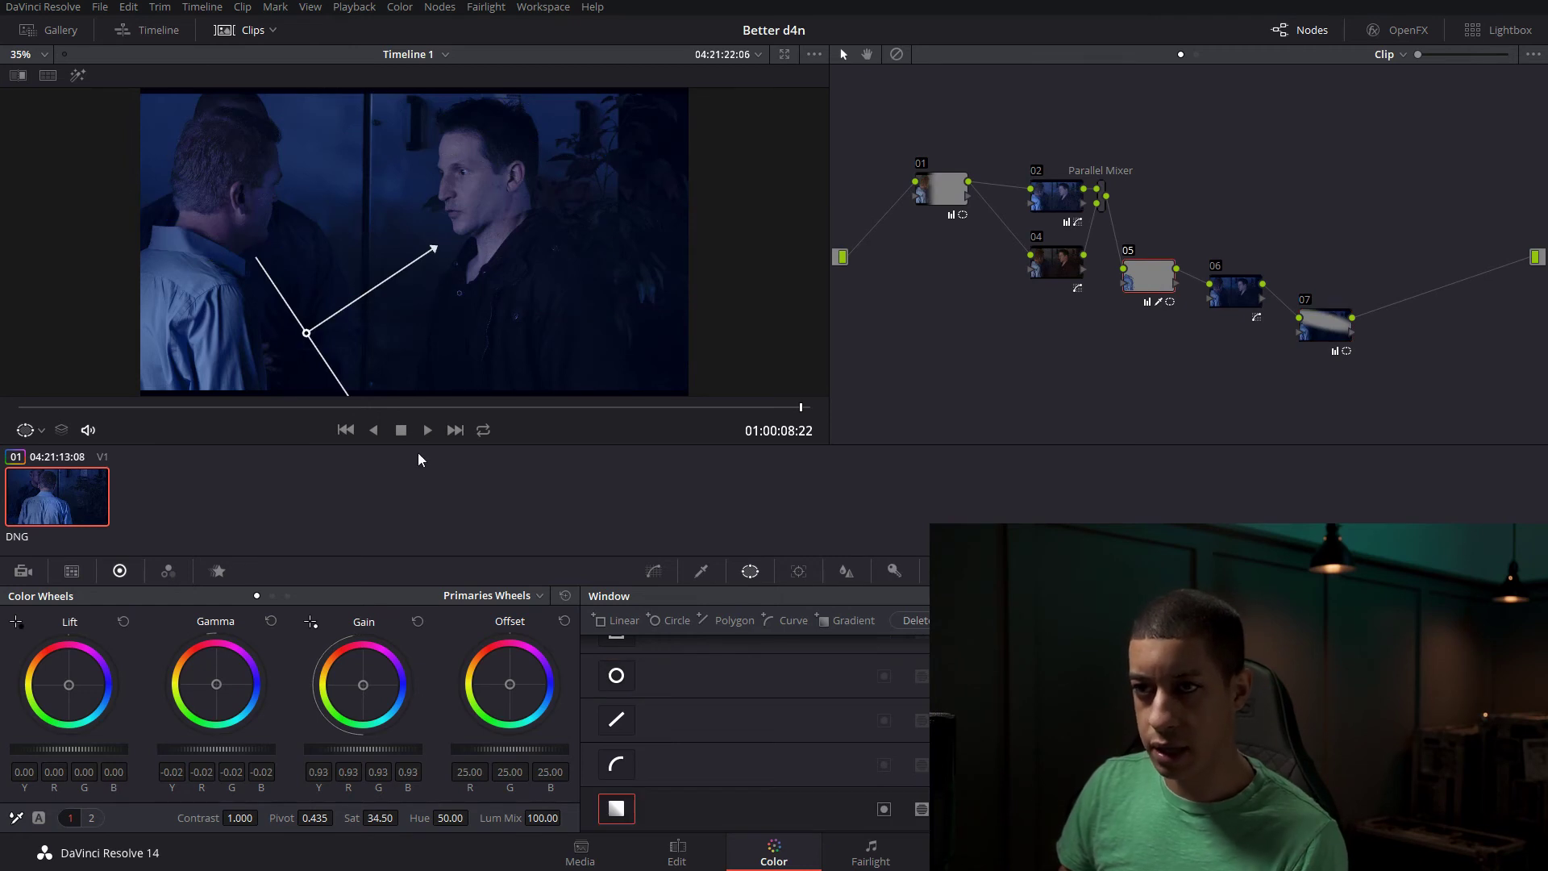
{"action": "left_click", "coordinate": [78, 75]}
{"action": "left_click_drag", "start_coordinate": [62, 407], "coordinate": [243, 407]}
{"action": "key", "text": "space"}
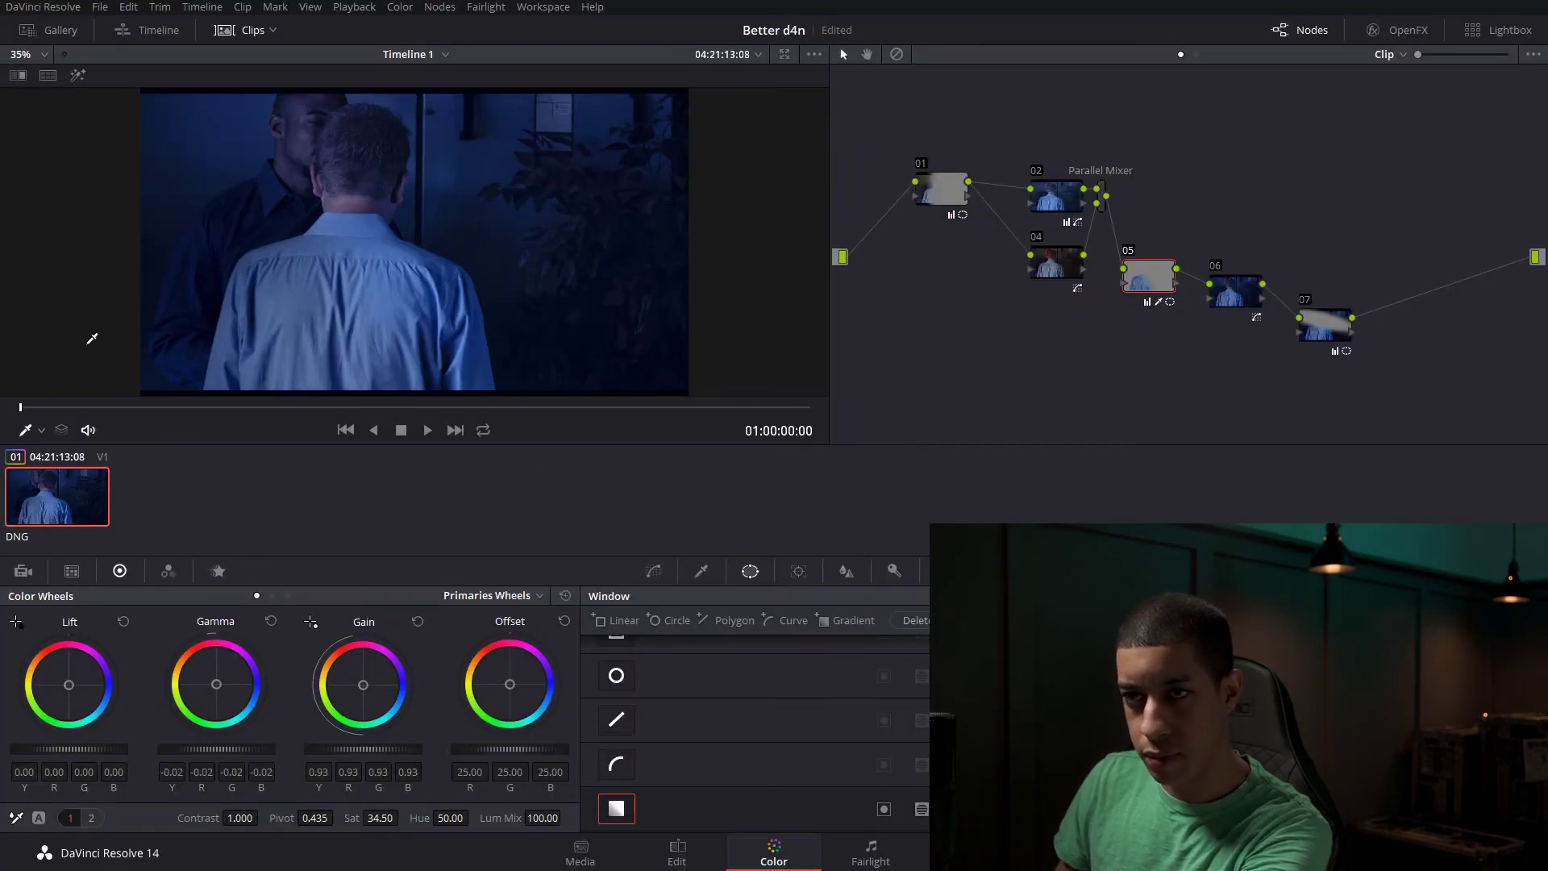
View the shirt key as a matte and scrub mid-clip to check it, then return to the graded image.
{"action": "left_click", "coordinate": [77, 75]}
{"action": "left_click_drag", "start_coordinate": [242, 408], "coordinate": [307, 408]}
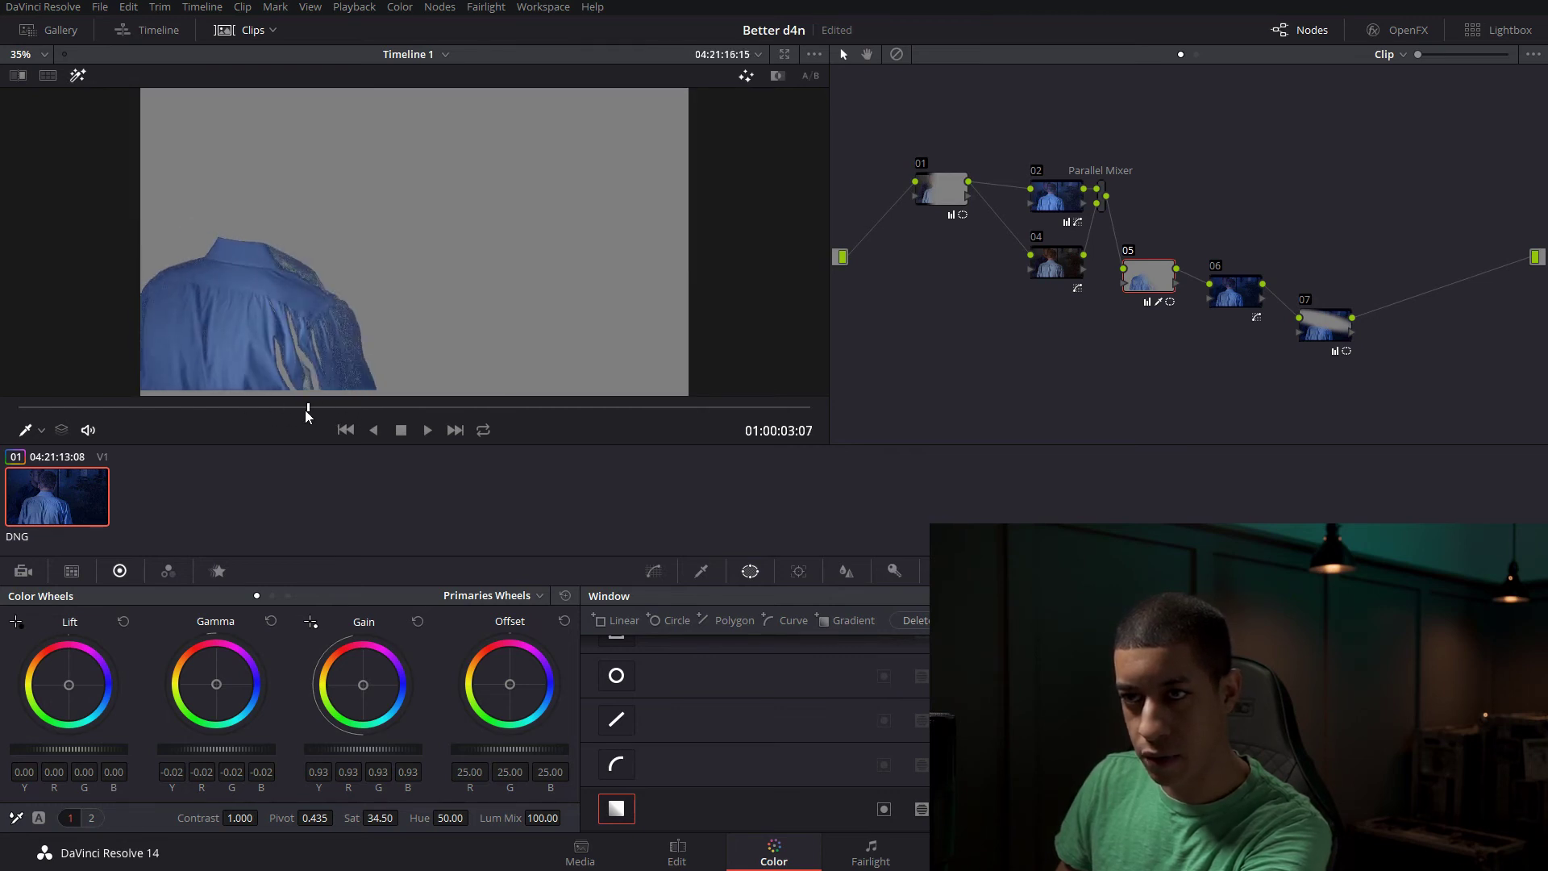
{"action": "left_click", "coordinate": [78, 75]}
Track node 05's gradient window forward and backward through the clip, with Zoom left out of the analysis.
{"action": "left_click", "coordinate": [803, 572]}
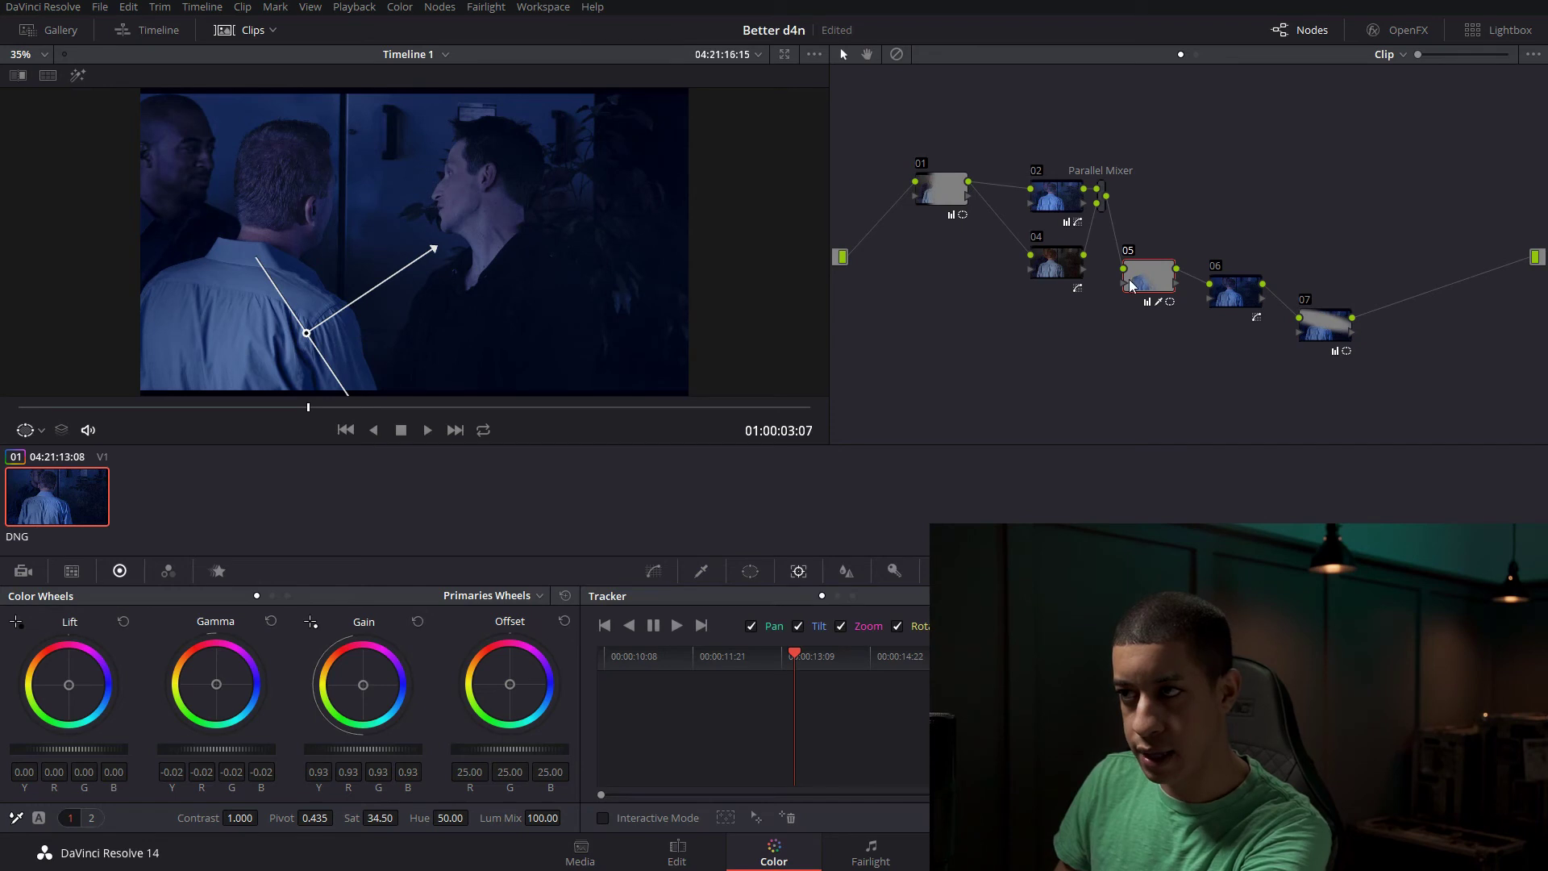
{"action": "left_click_drag", "start_coordinate": [1130, 285], "coordinate": [1064, 314]}
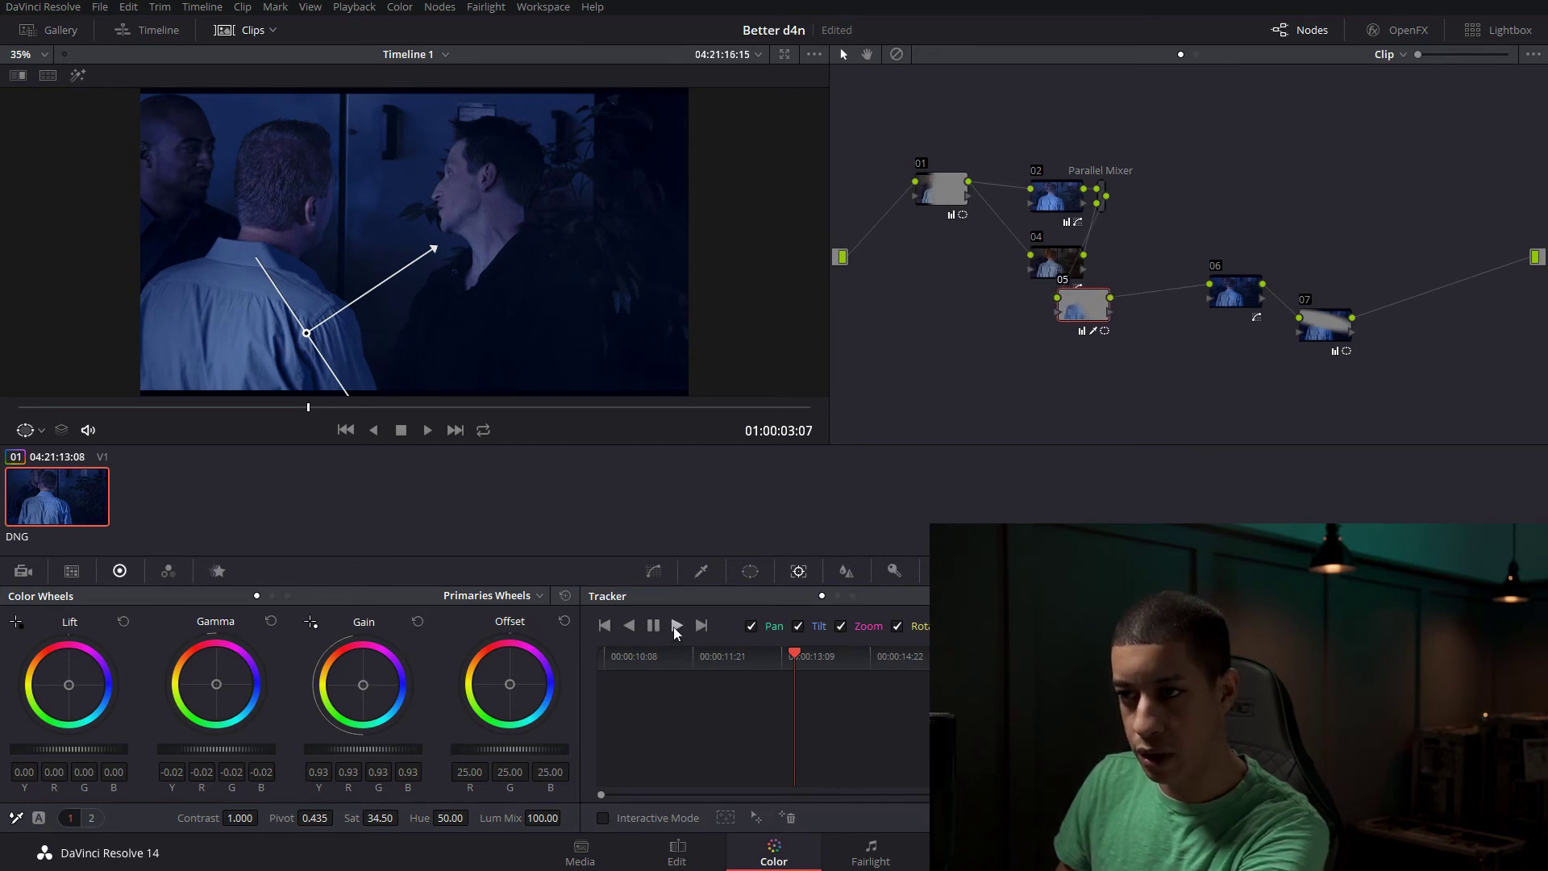
{"action": "left_click", "coordinate": [841, 626]}
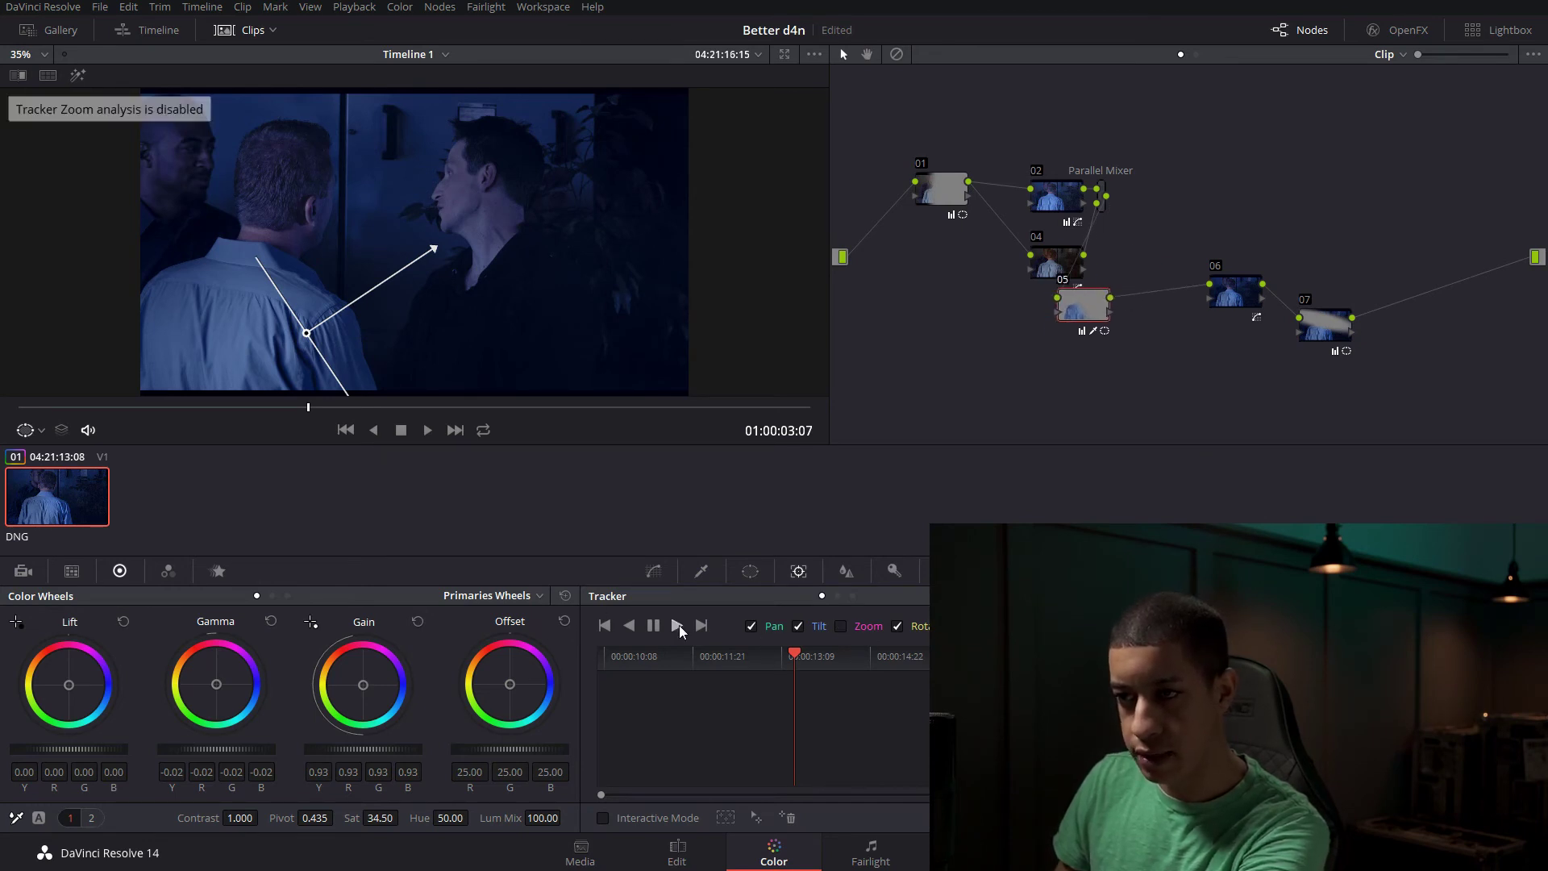
{"action": "left_click", "coordinate": [676, 626]}
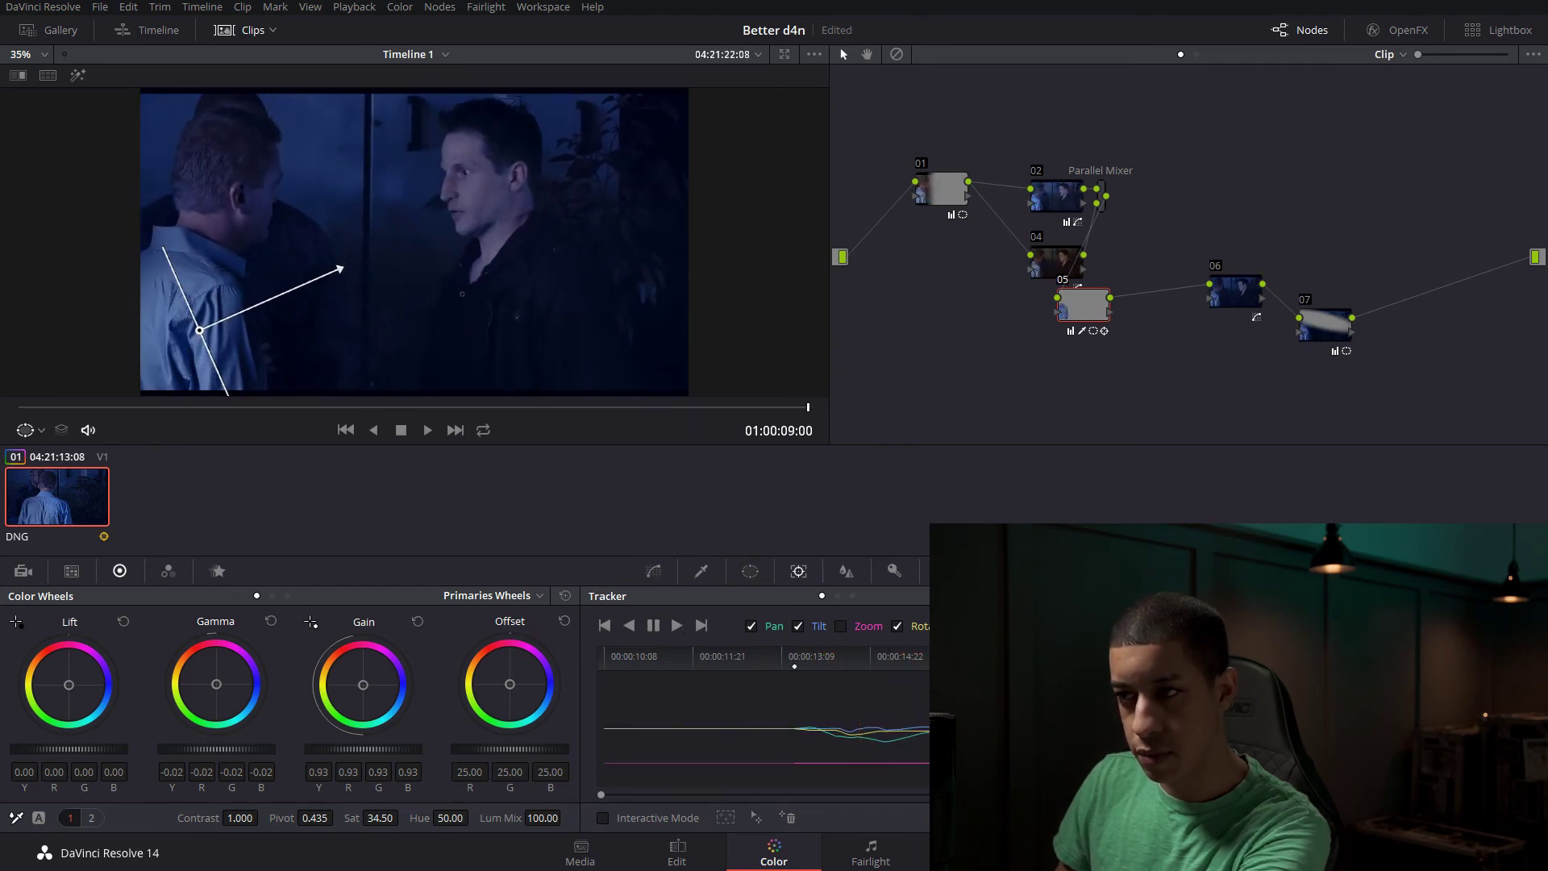
{"action": "left_click", "coordinate": [772, 654]}
{"action": "left_click", "coordinate": [628, 625]}
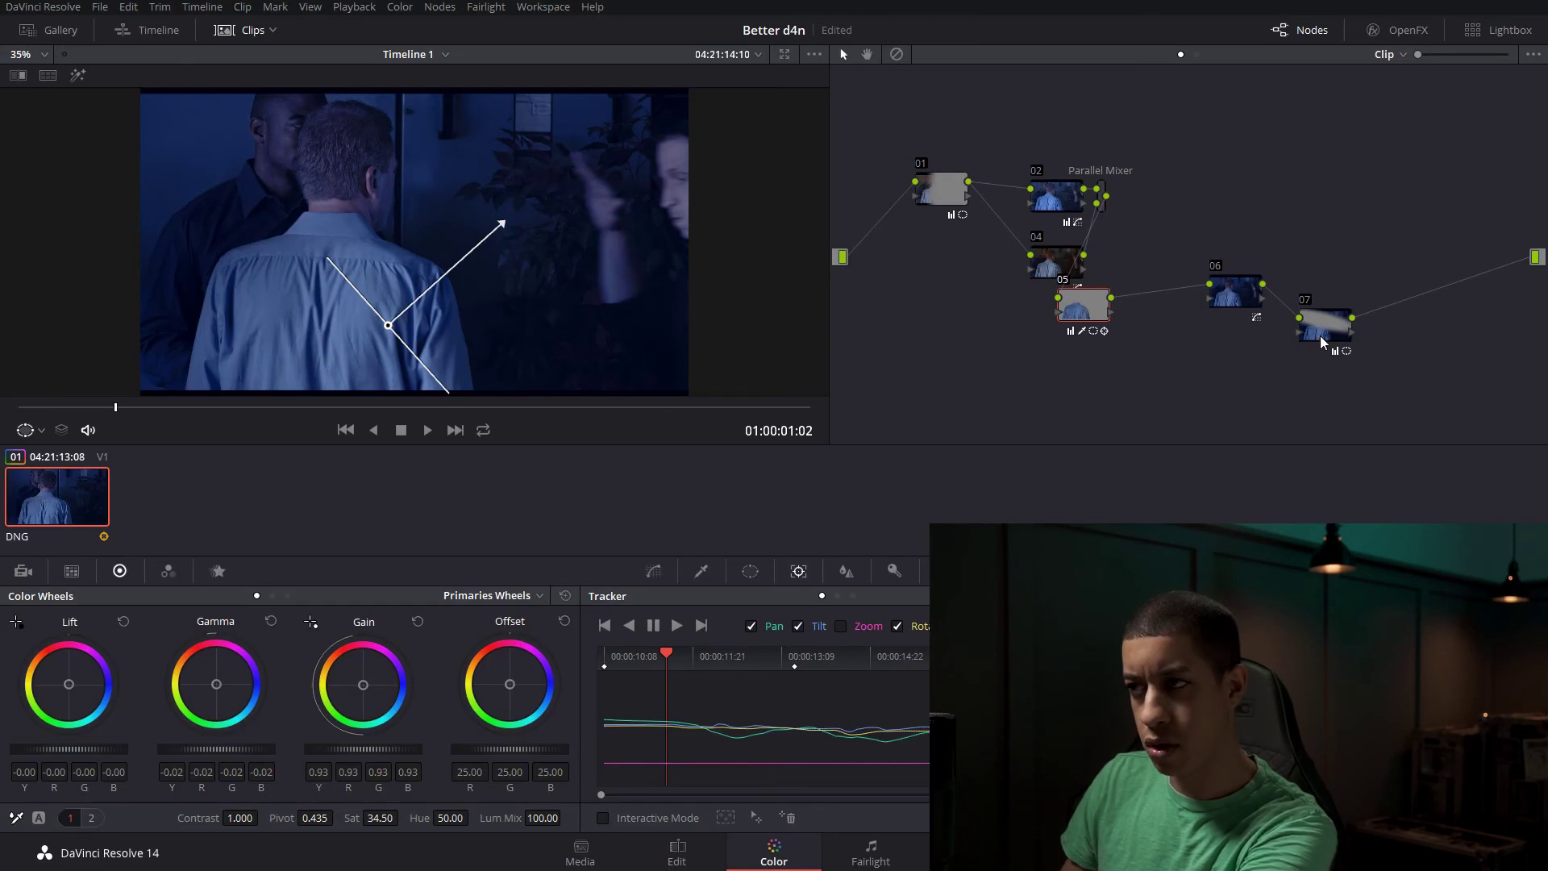
{"action": "left_click", "coordinate": [1321, 343]}
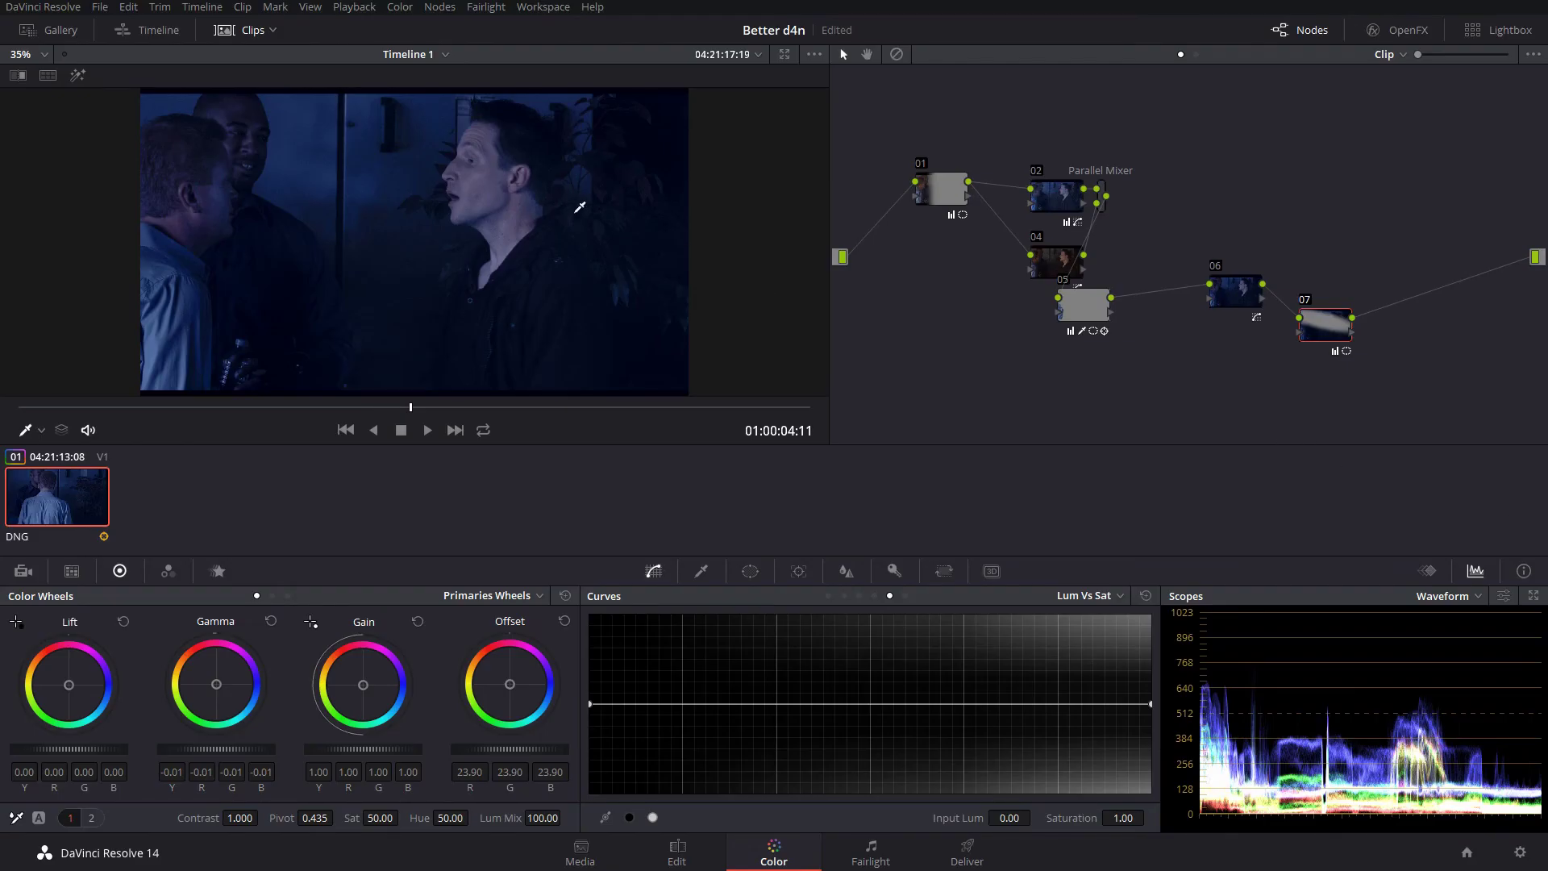
Select node 02 and reshape its Lum Vs Sat shadow rise, adding a point at Input Lum 0.35, Saturation 1.01.
{"action": "scroll", "coordinate": [580, 207], "scroll_direction": "up", "scroll_amount": 6}
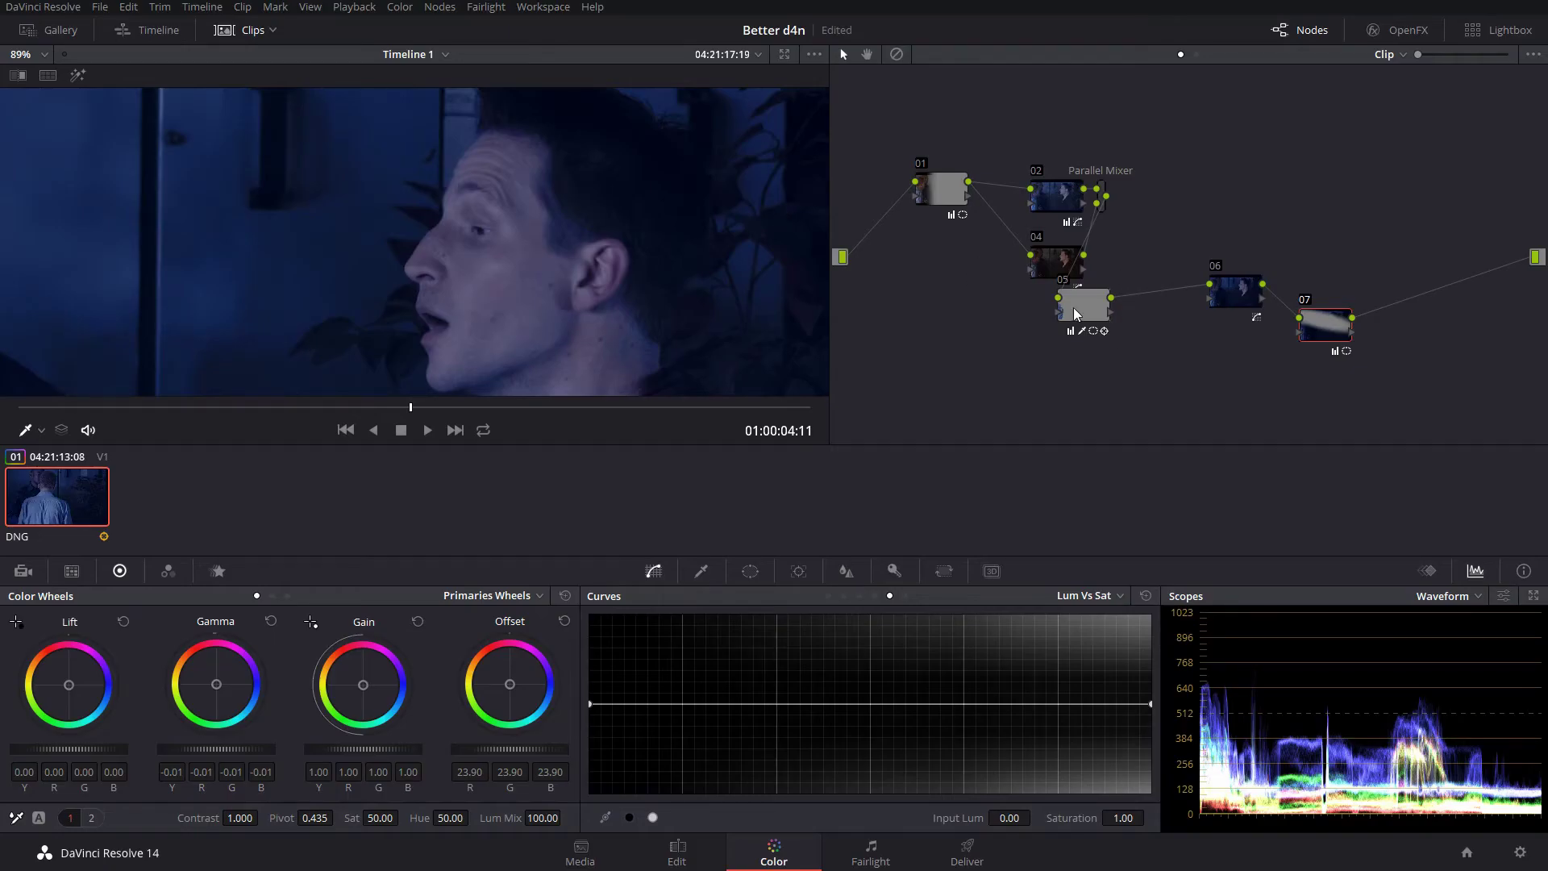
{"action": "left_click_drag", "start_coordinate": [1077, 314], "coordinate": [1170, 331]}
{"action": "left_click", "coordinate": [1056, 196]}
{"action": "left_click_drag", "start_coordinate": [1056, 196], "coordinate": [1048, 158]}
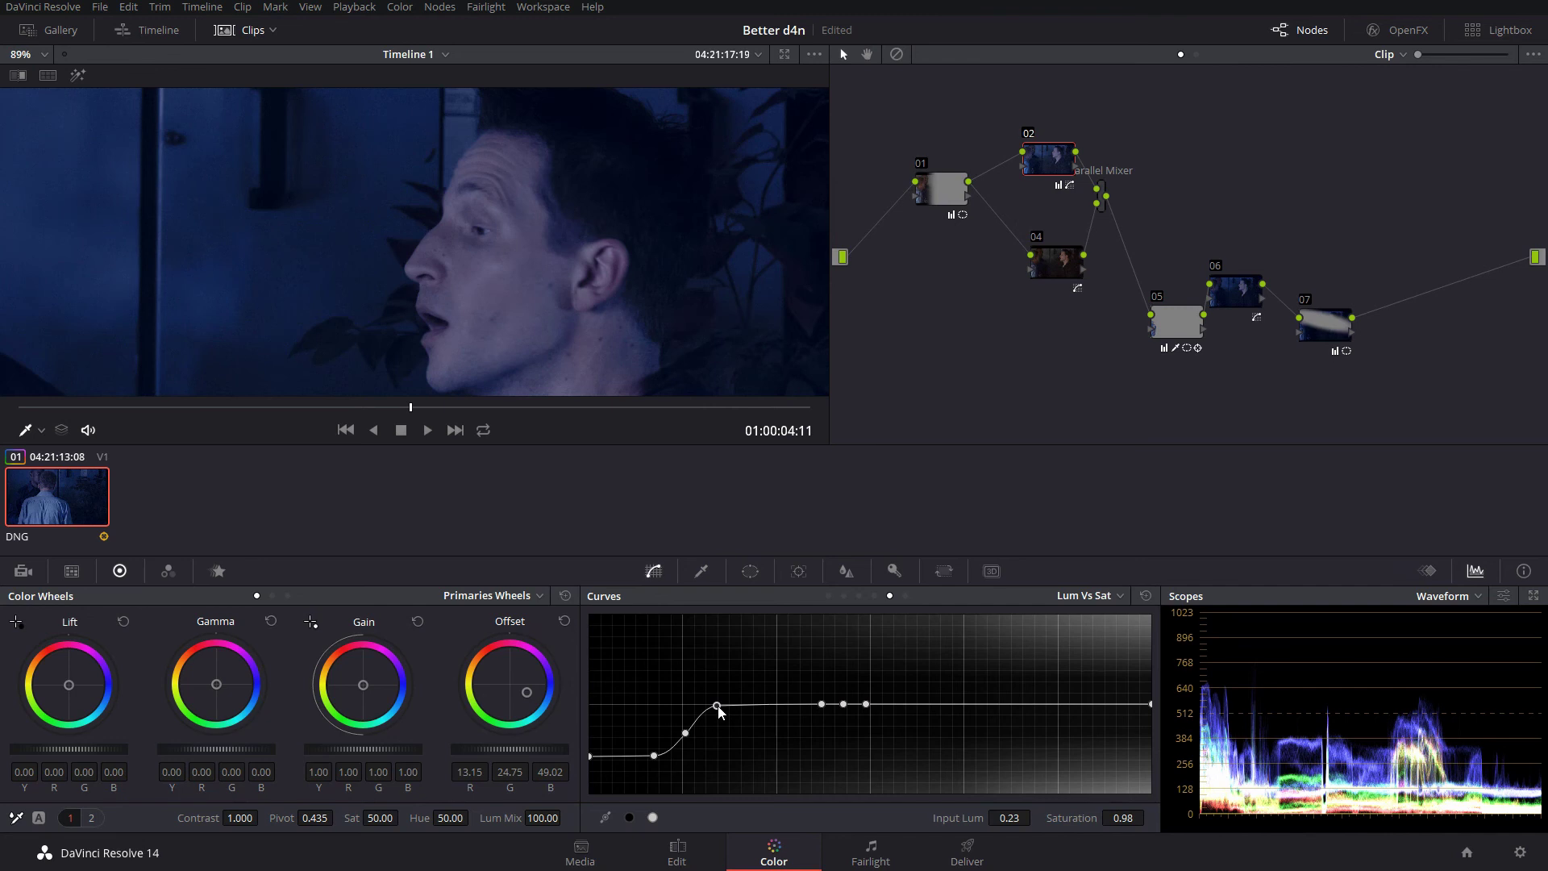
{"action": "left_click_drag", "start_coordinate": [722, 709], "coordinate": [730, 734]}
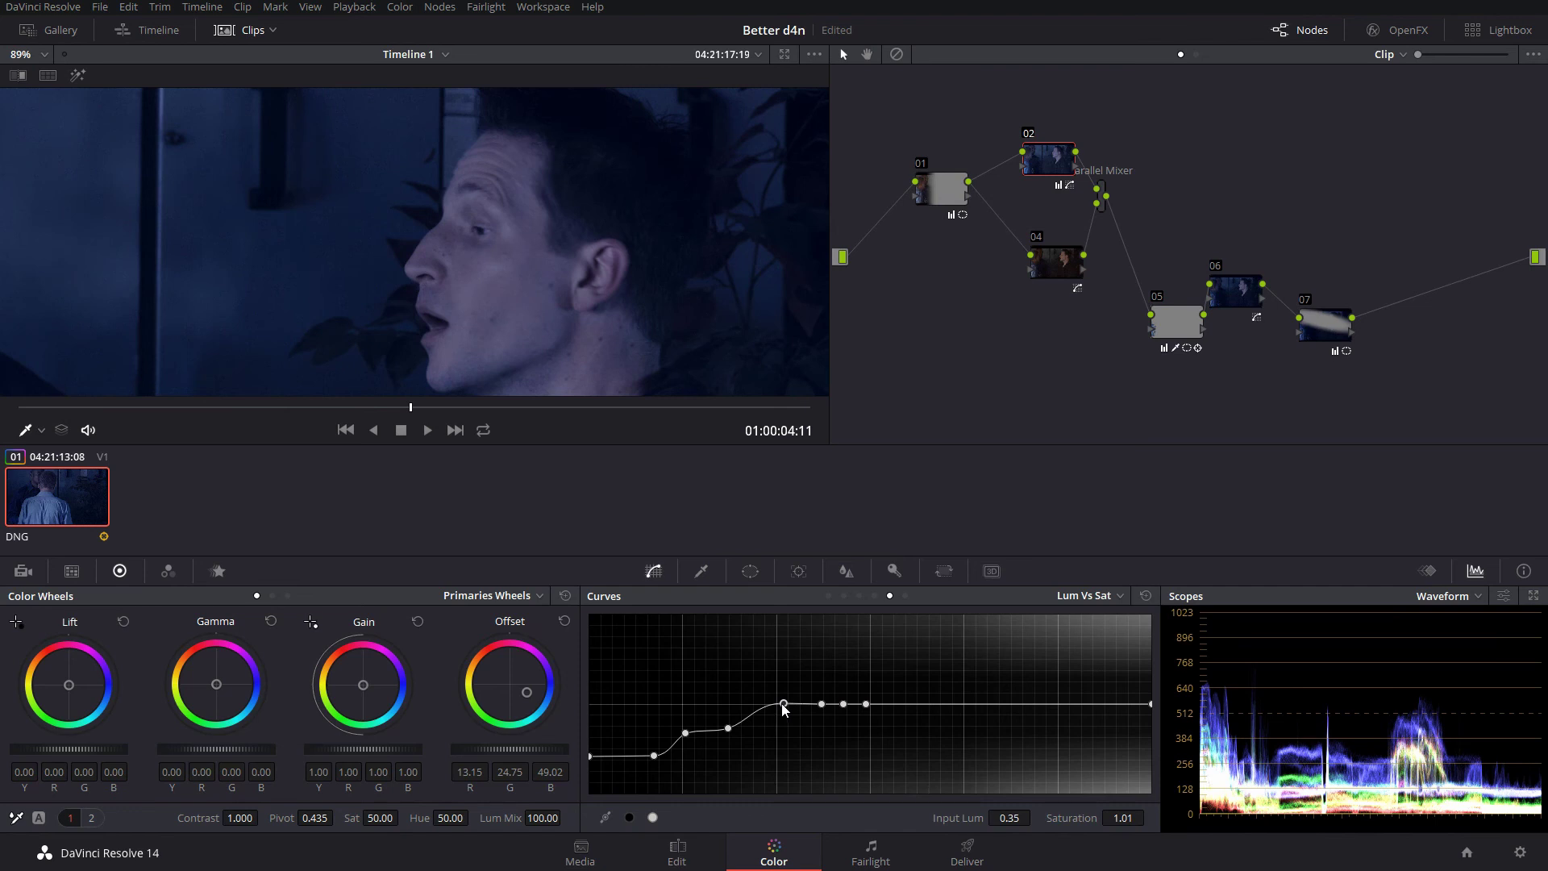
{"action": "scroll", "coordinate": [500, 262], "scroll_direction": "down", "scroll_amount": 4}
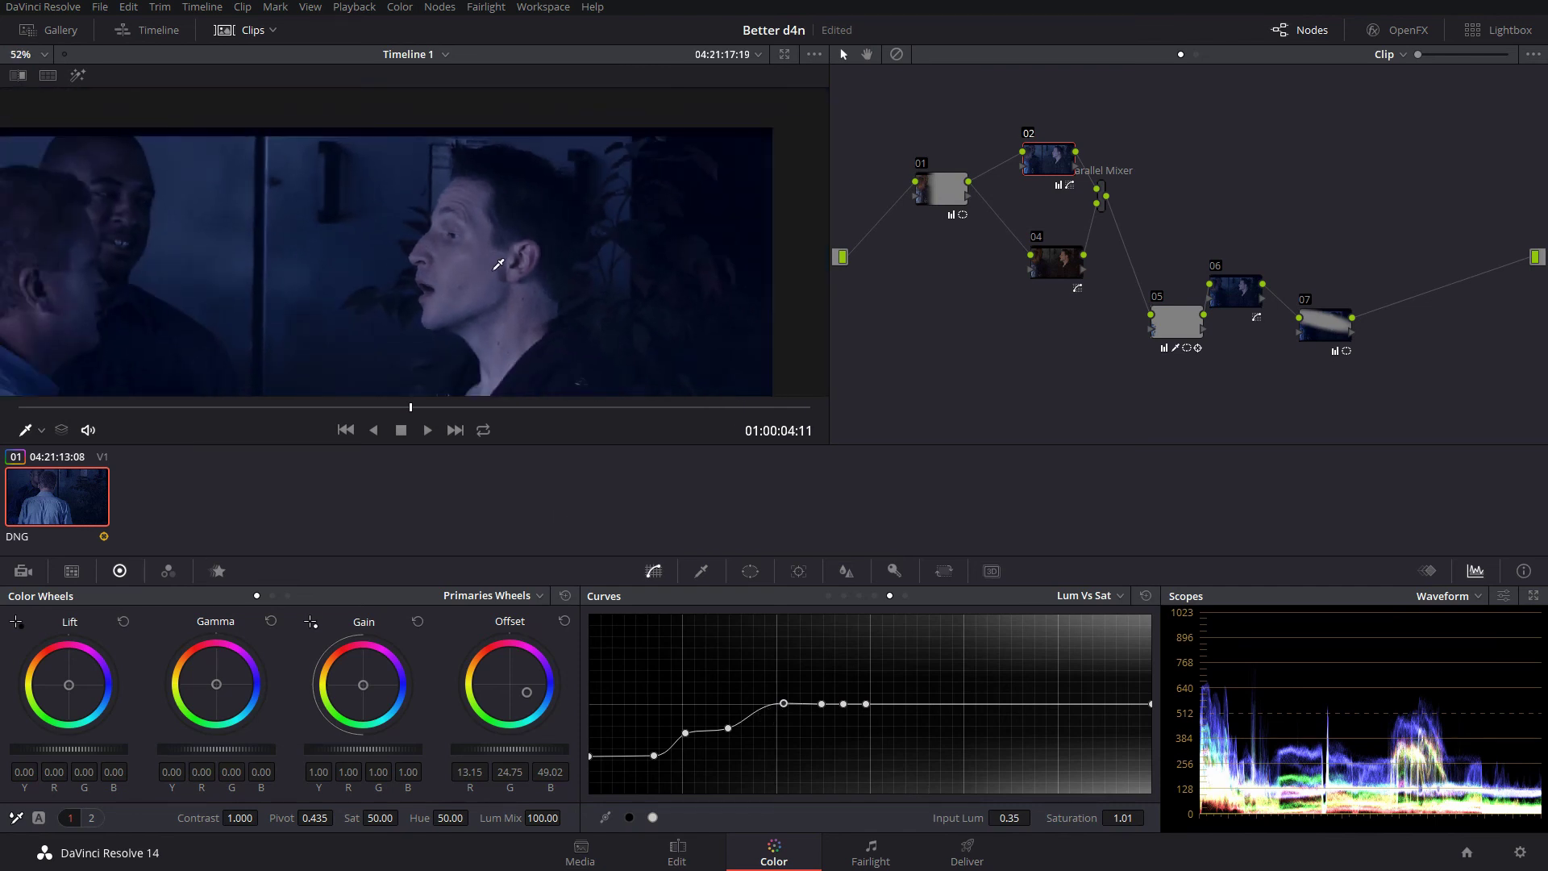